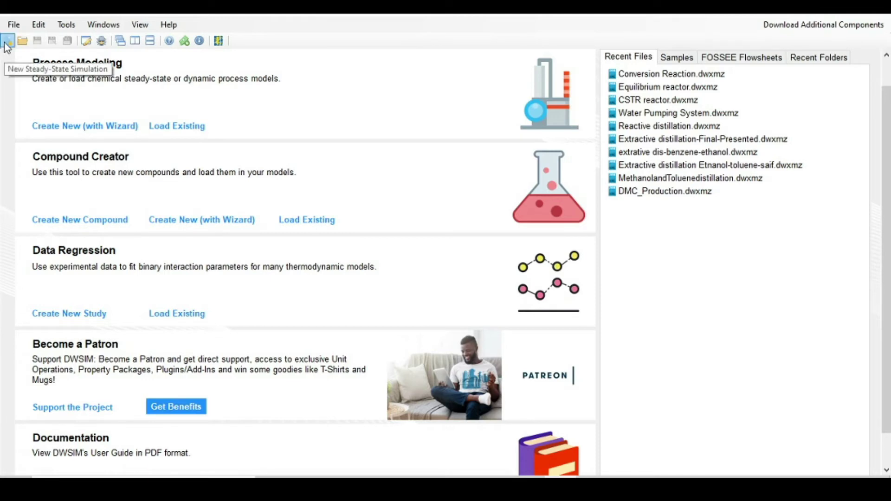
Step: Create a new steady-state simulation and add Carbon monoxide from the compound list in the configuration wizard
left_click(6, 41)
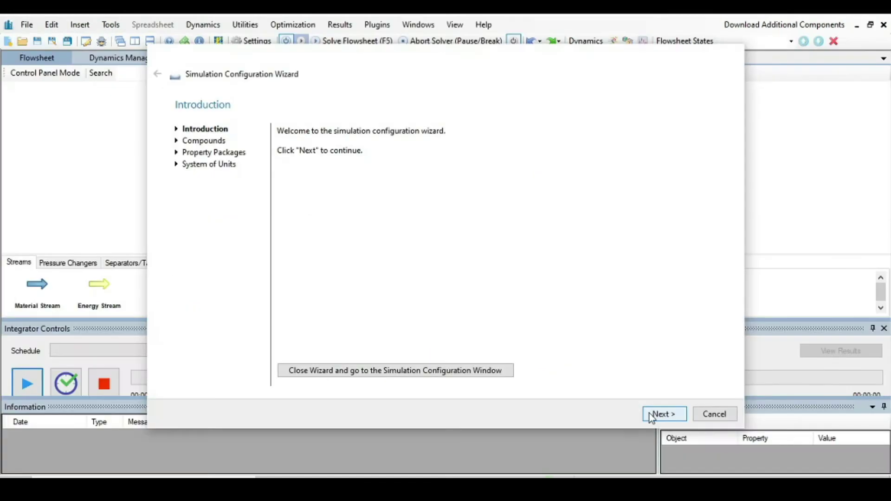
left_click(662, 413)
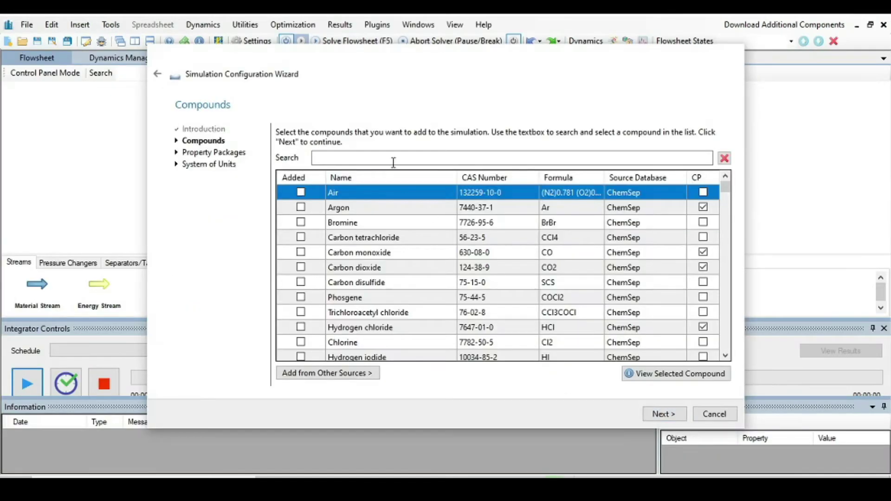
left_click(348, 157)
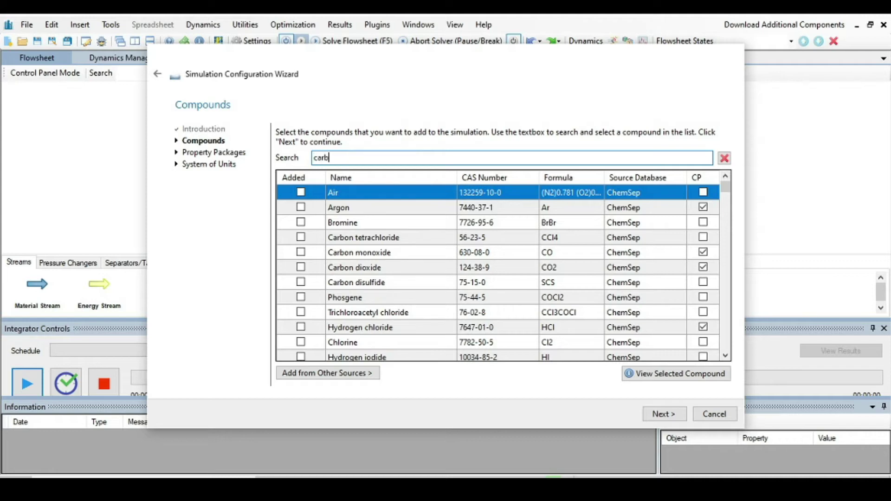
type("no")
key("Return")
key("BackSpace")
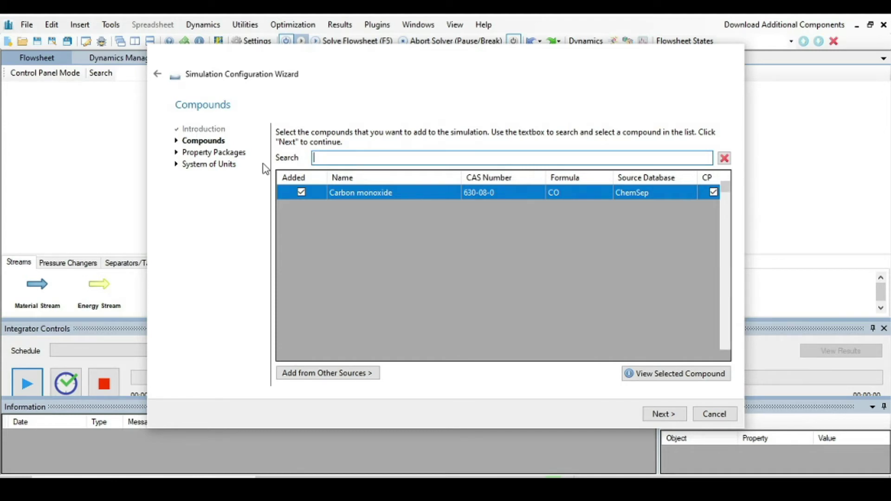
Step: Add Water, Carbon dioxide and Hydrogen to the simulation's compounds and proceed to the property packages
type("water")
key("Return")
key("BackSpace")
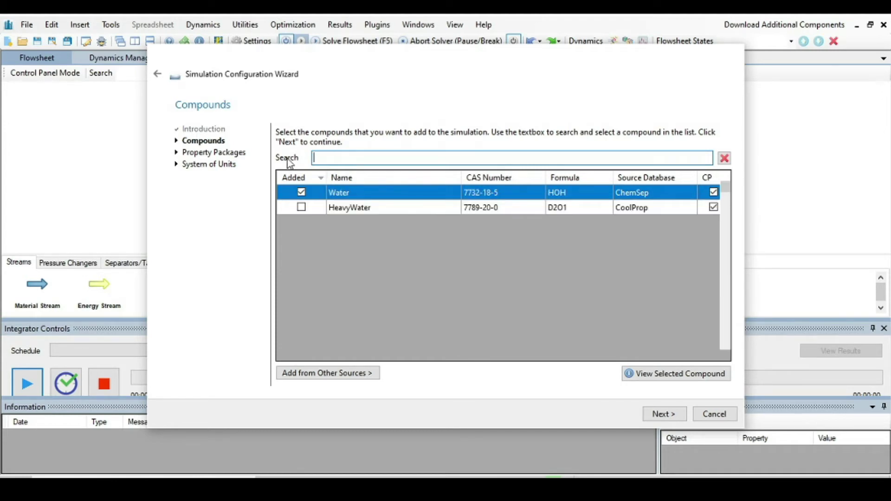
type("Carbon di")
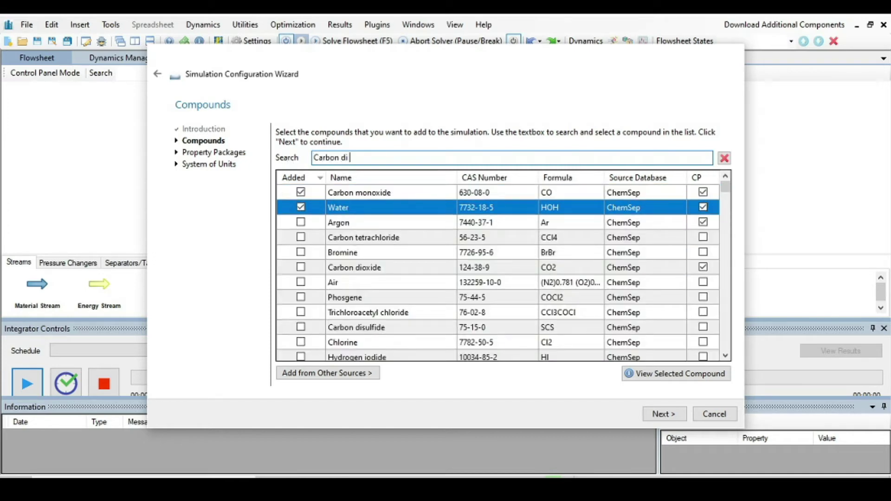
key("Return")
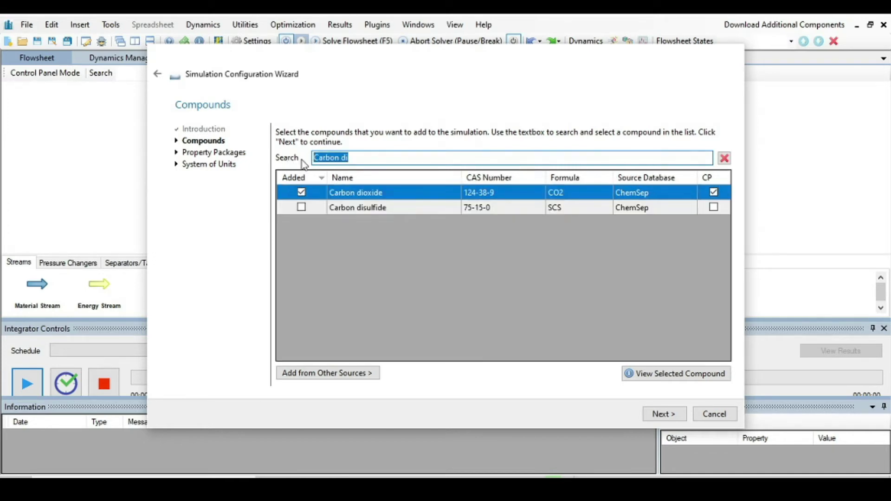
key("BackSpace")
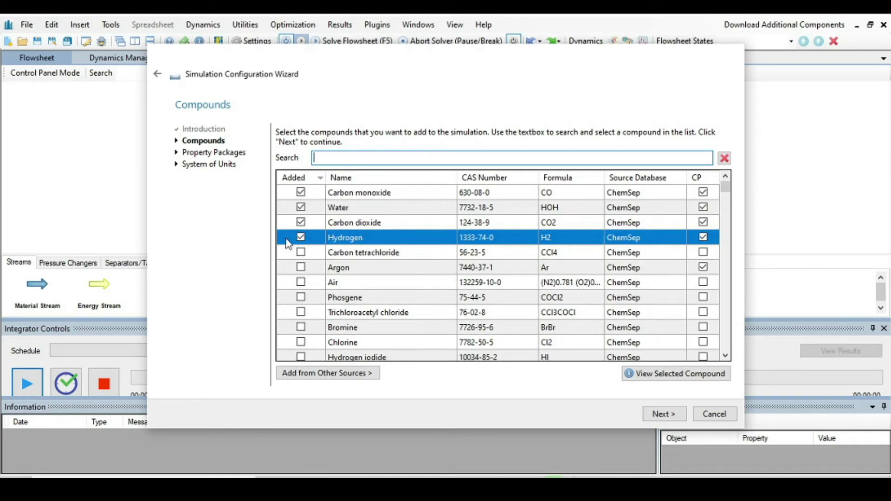
left_click(656, 415)
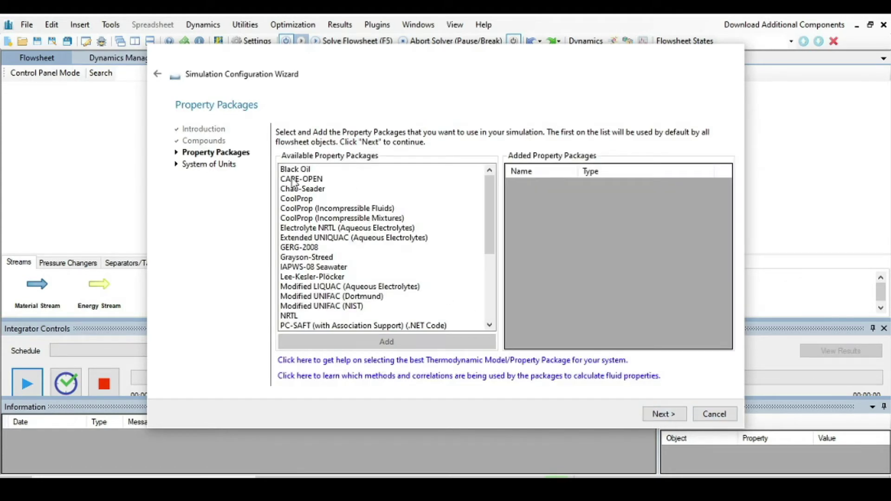
Step: Add the Peng-Robinson (PR) property package and proceed to the system of units
scroll(330, 232, "down", 2)
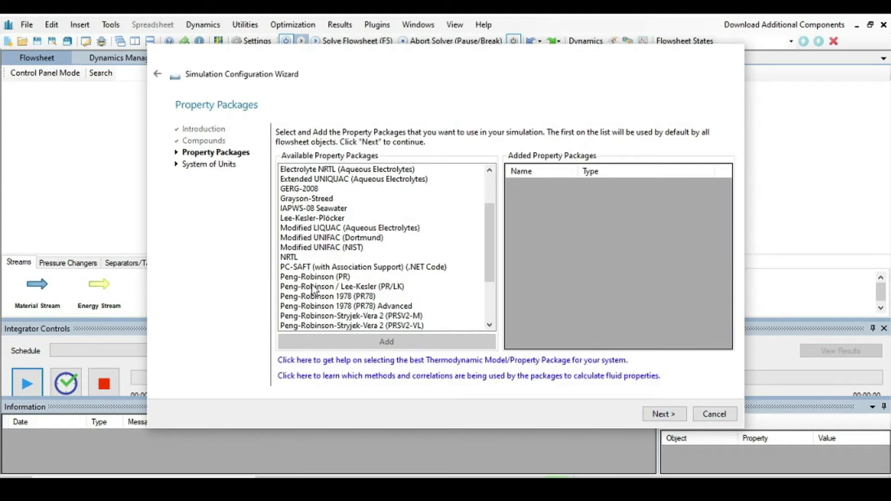
left_click(297, 278)
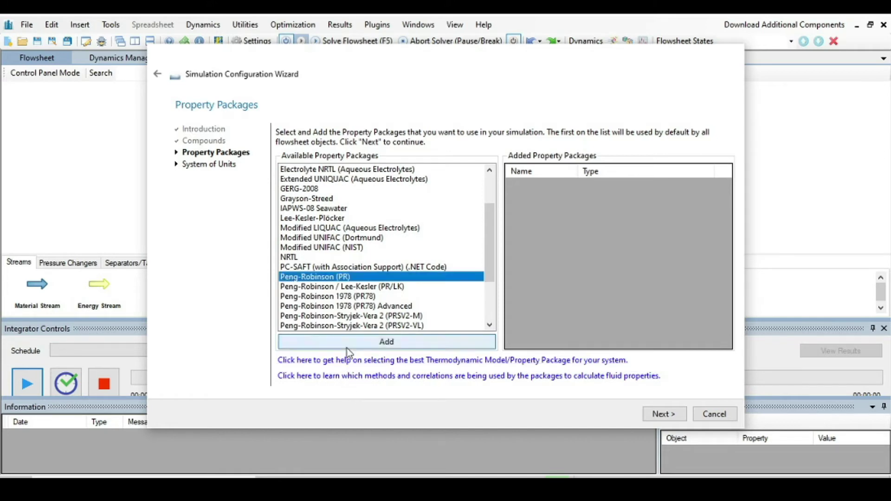
left_click(347, 347)
left_click(659, 415)
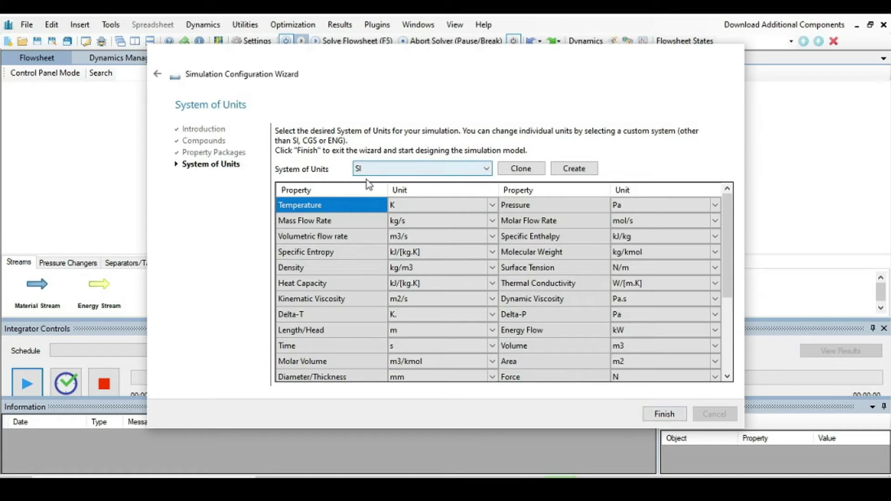
Step: Choose the C5 system of units and finish the simulation configuration wizard
left_click(487, 171)
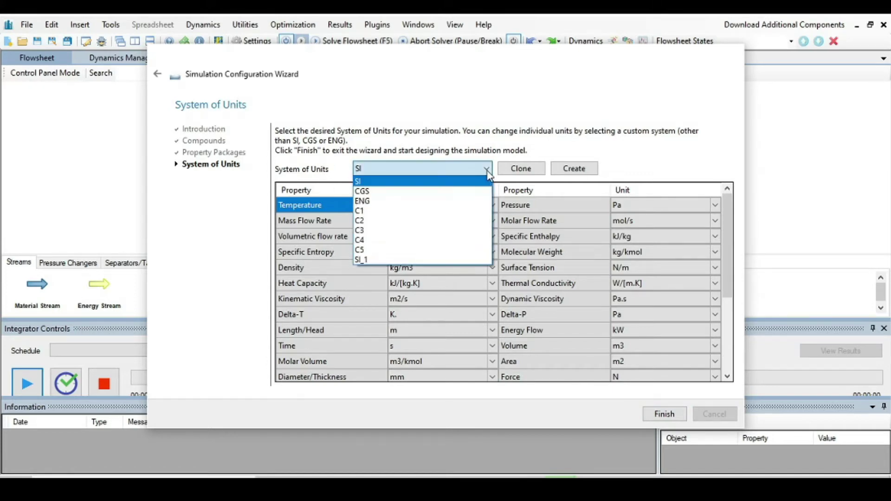
left_click(377, 250)
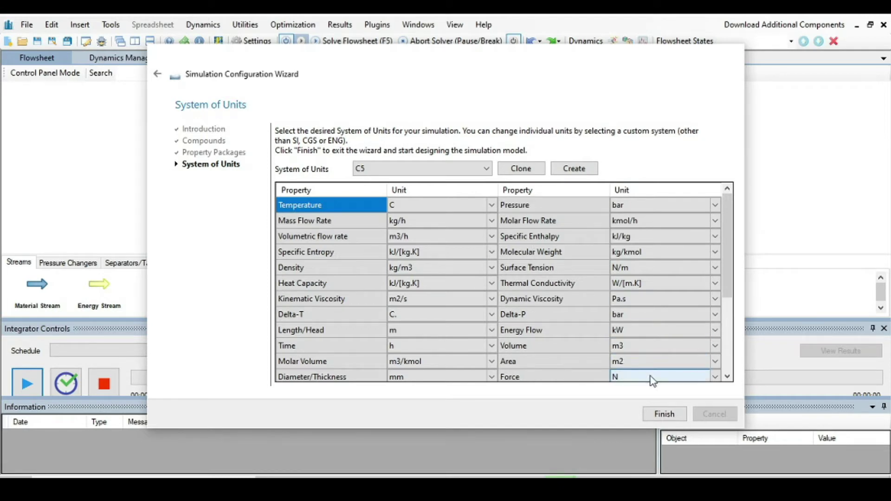
left_click(660, 415)
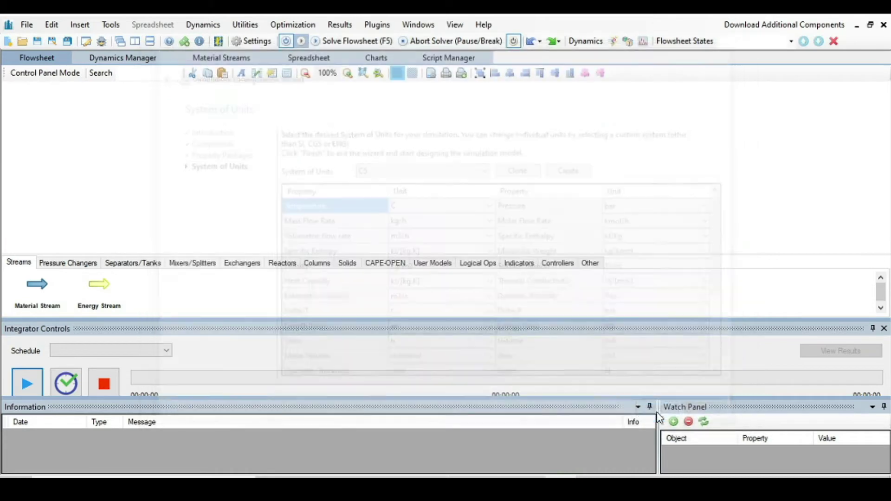
Step: Close the Integrator Controls and enlarge the flowsheet area
left_click(884, 329)
left_click_drag(423, 322, 422, 374)
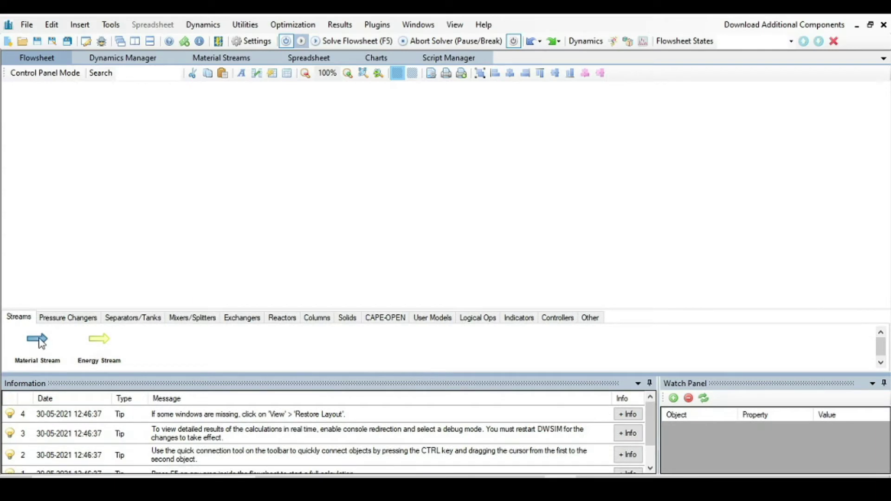
Step: Place a material stream on the flowsheet and rename it Feed
left_click_drag(42, 344, 251, 160)
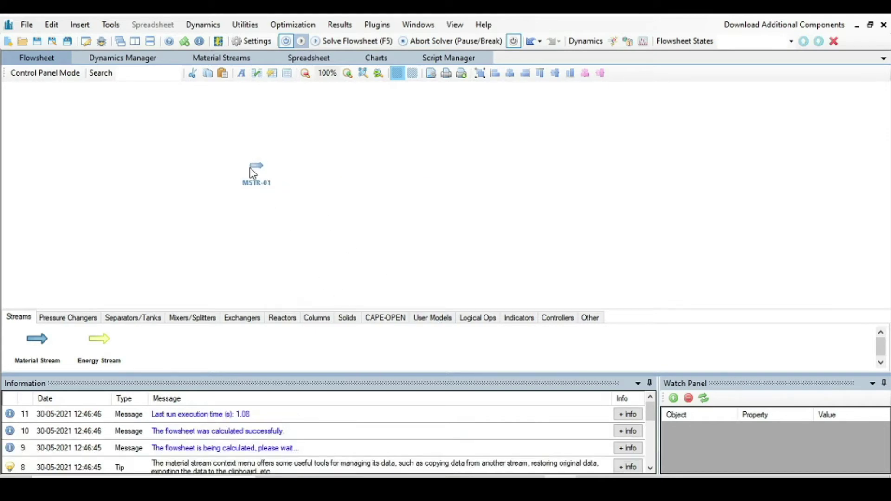
mouse_move(255, 173)
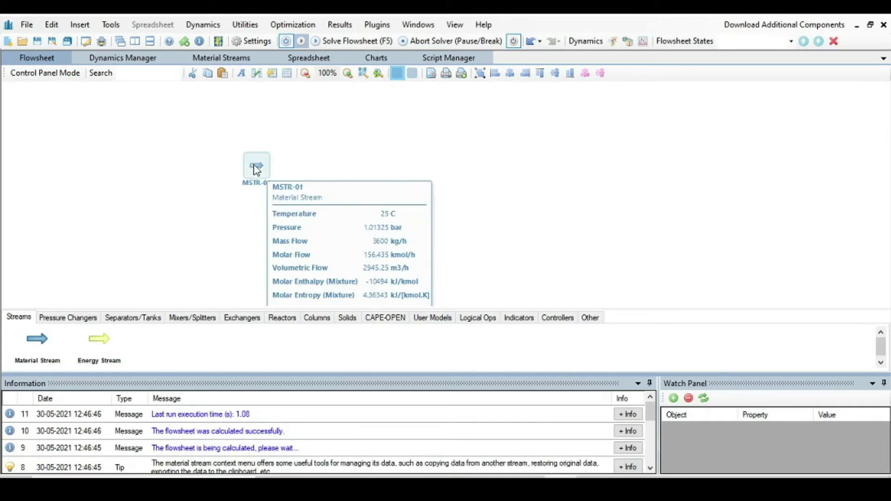
double_click(257, 170)
left_click_drag(149, 105, 88, 101)
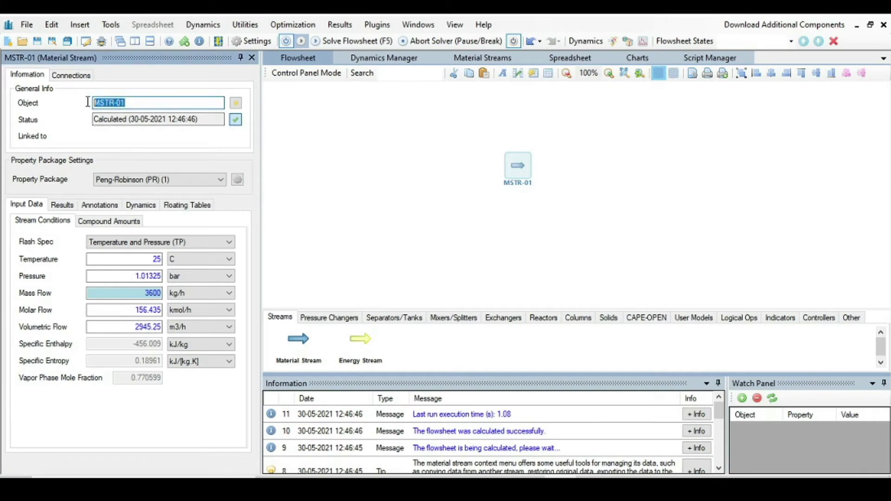
type("Feed")
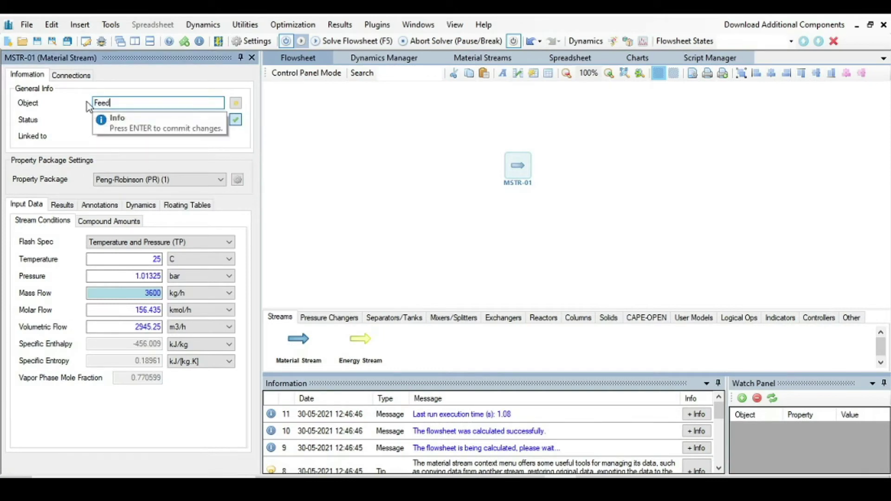
key("Return")
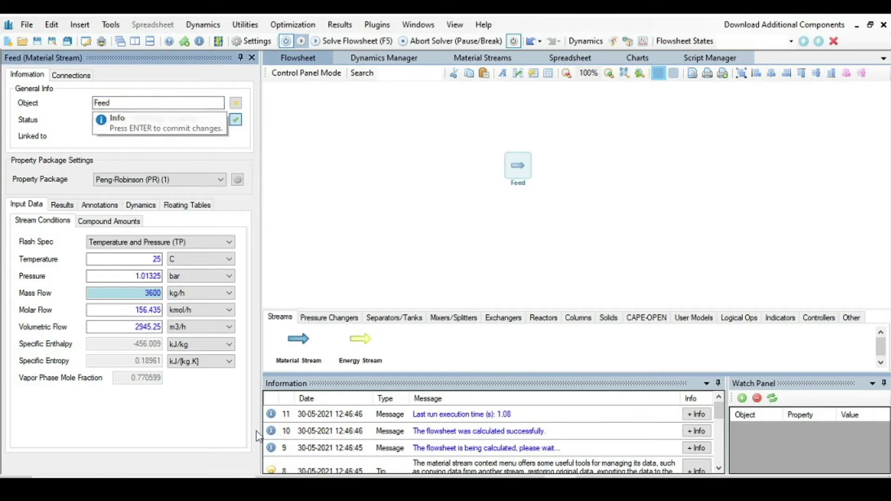
Step: Set the Feed stream's temperature to 100 C and its pressure to 1 bar
left_click(160, 258)
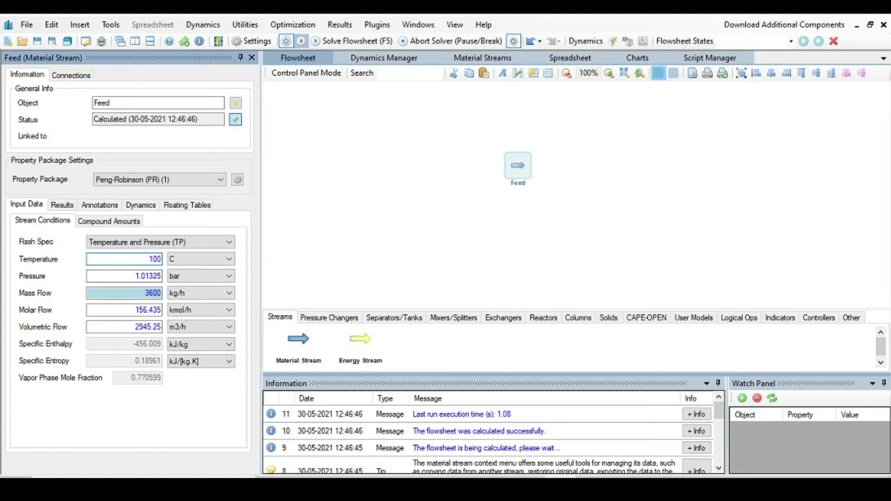
key("Return")
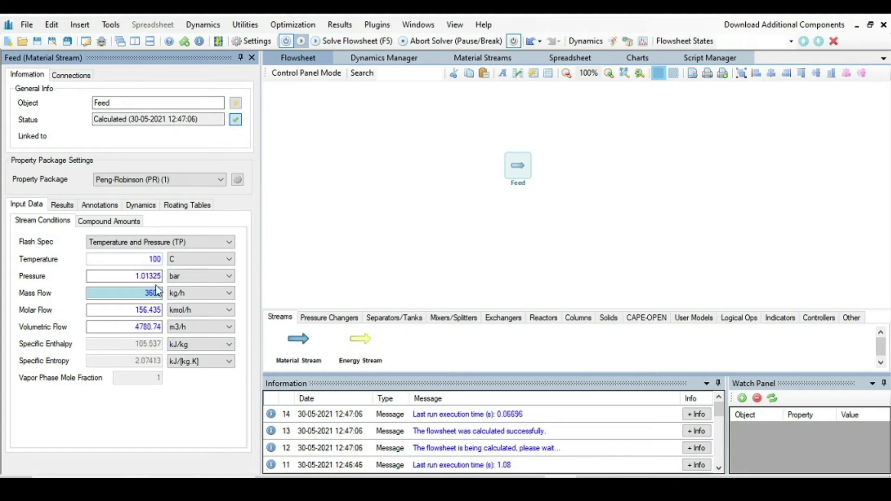
left_click(161, 276)
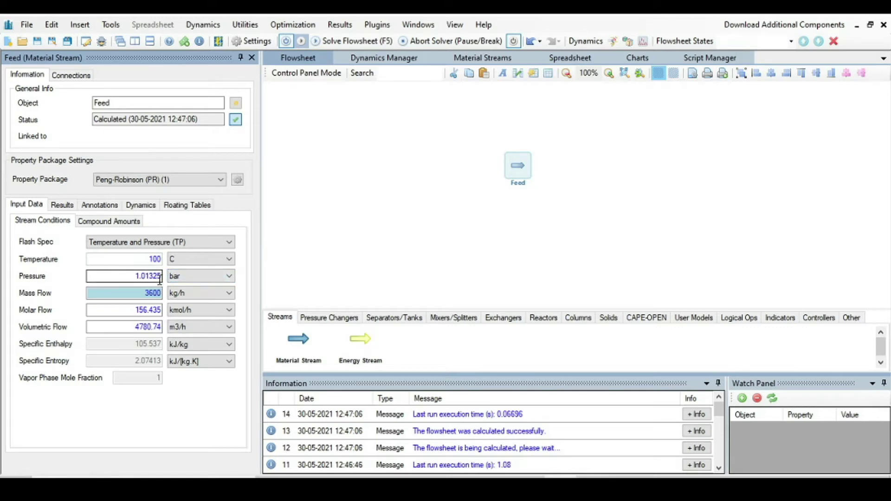
left_click_drag(161, 275, 129, 274)
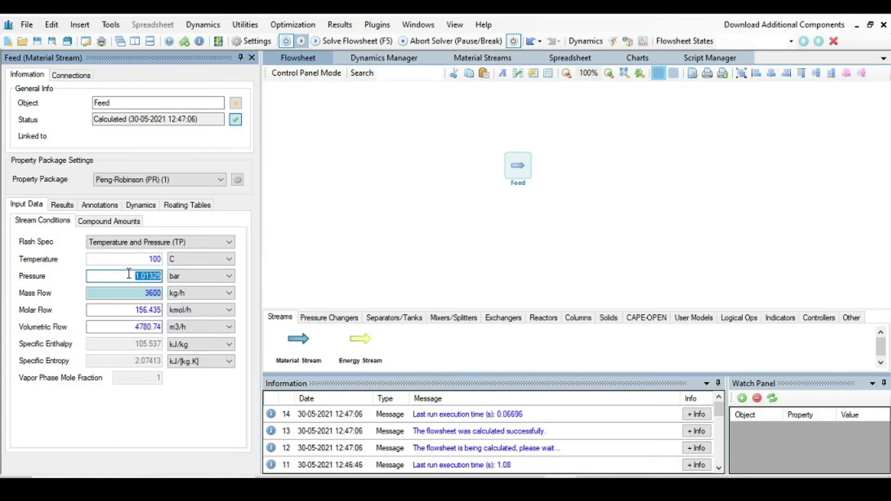
type("1")
key("Return")
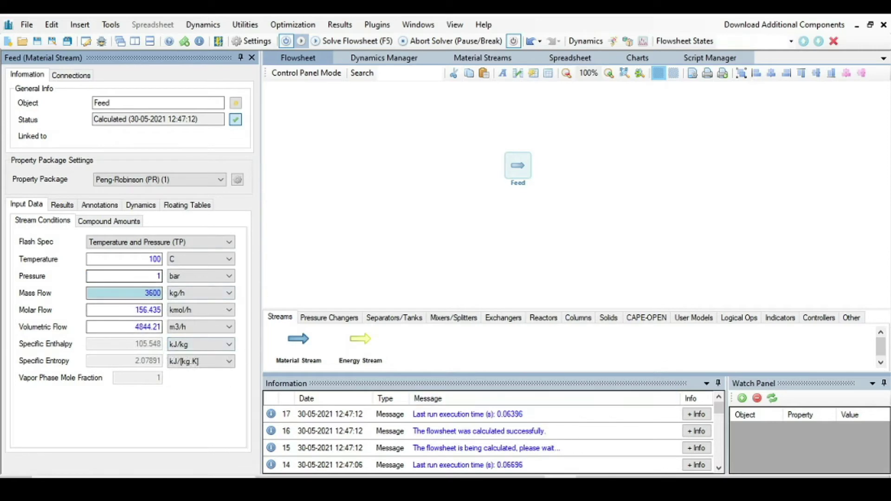
Step: Check the feed data on the PowerPoint problem statement slide, then return to DWSIM and set the Feed's compound amounts basis to Mole Flows
key("alt+Tab")
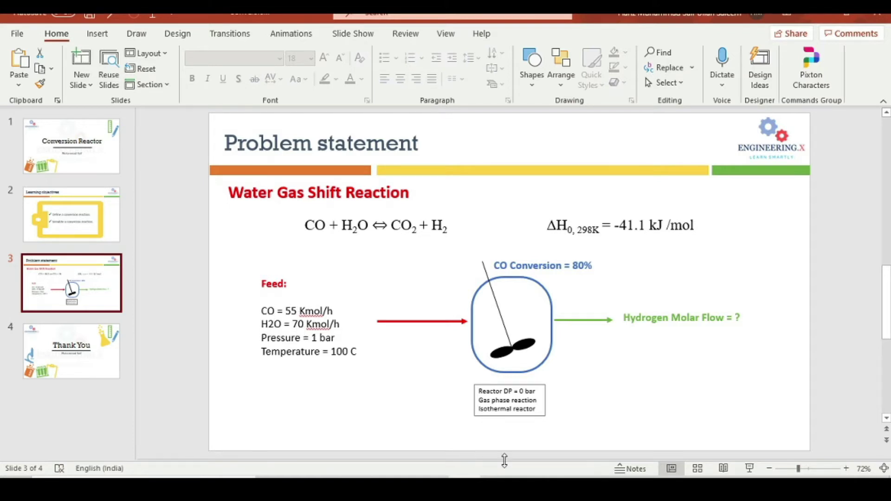
key("alt+Tab")
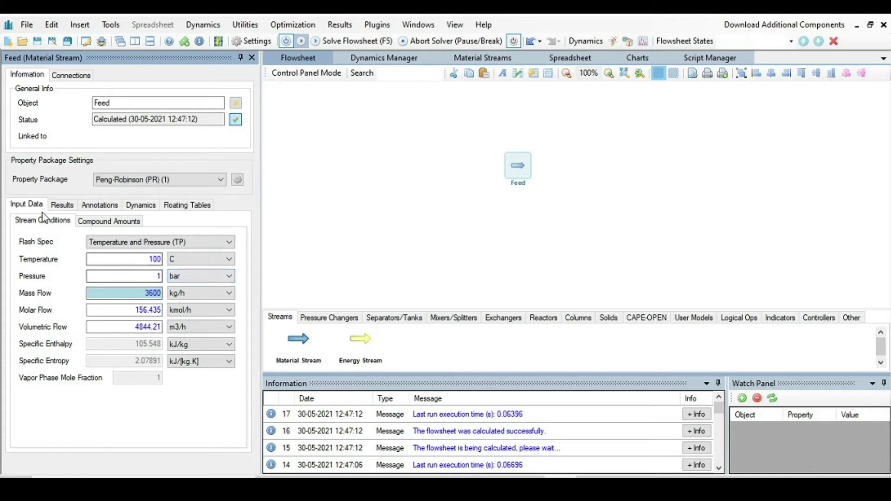
left_click(114, 222)
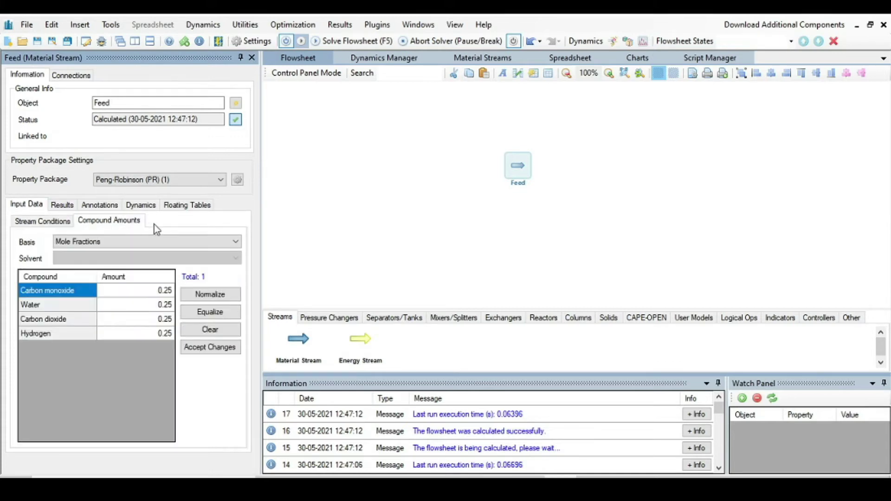
left_click(174, 244)
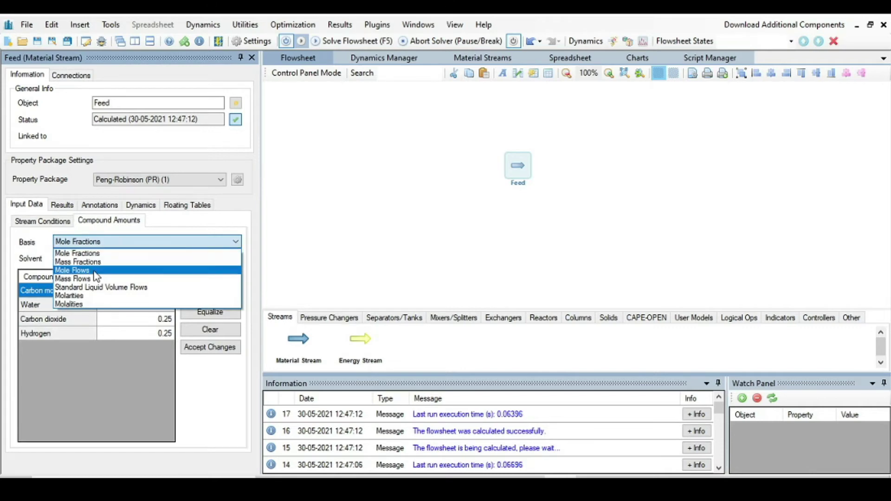
left_click(94, 272)
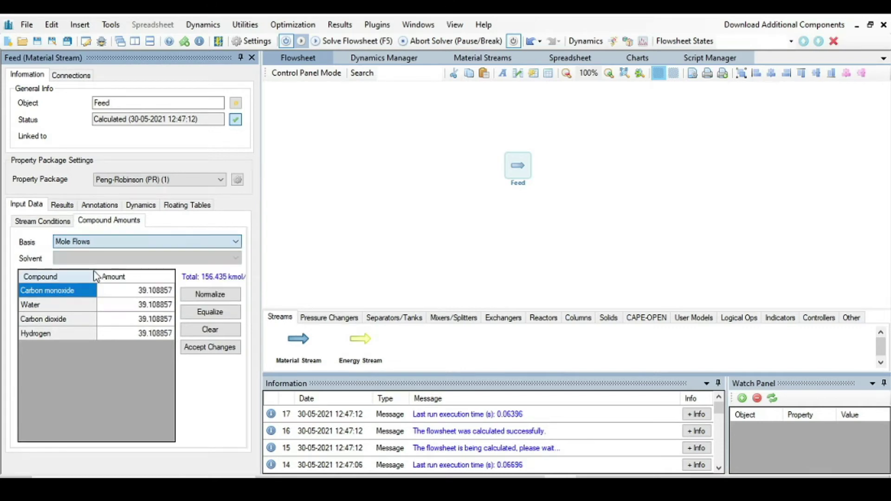
Step: Set the Feed's mole flows to 55 for carbon monoxide, 70 for water, 0 for carbon dioxide and 0 for hydrogen
left_click(171, 292)
type("55")
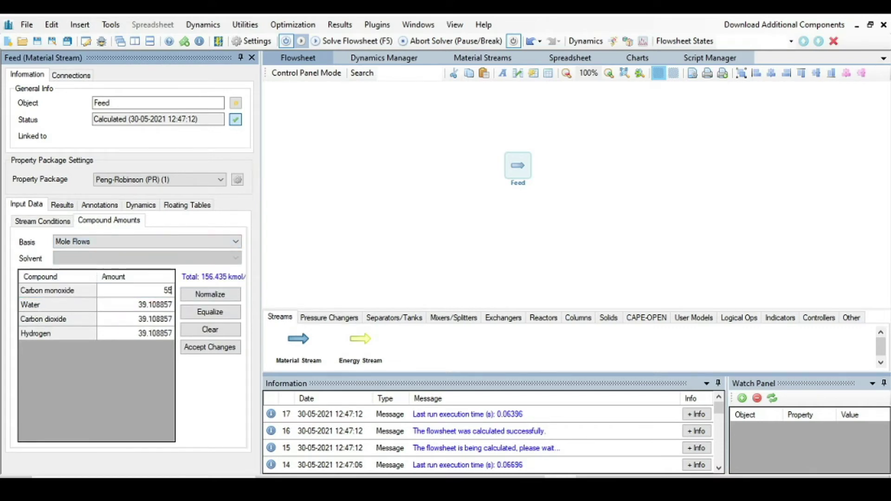
key("Return")
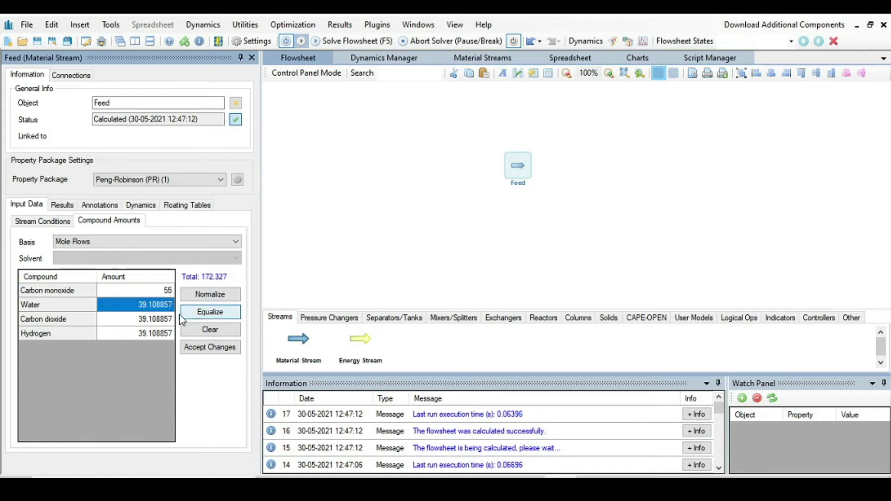
type("70")
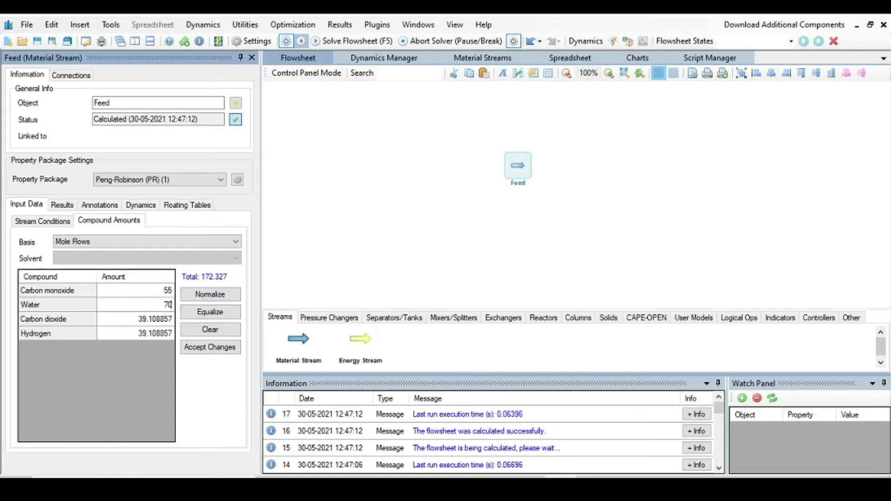
key("Return")
type("0")
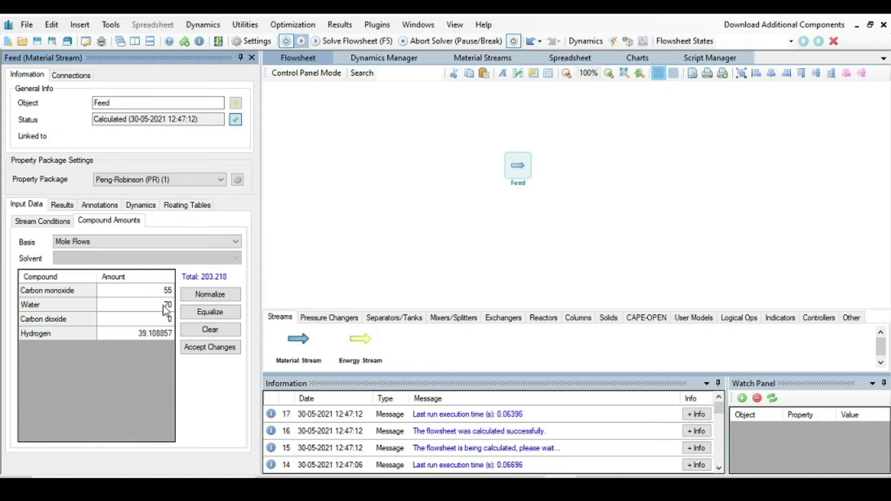
key("Return")
type("0")
key("Return")
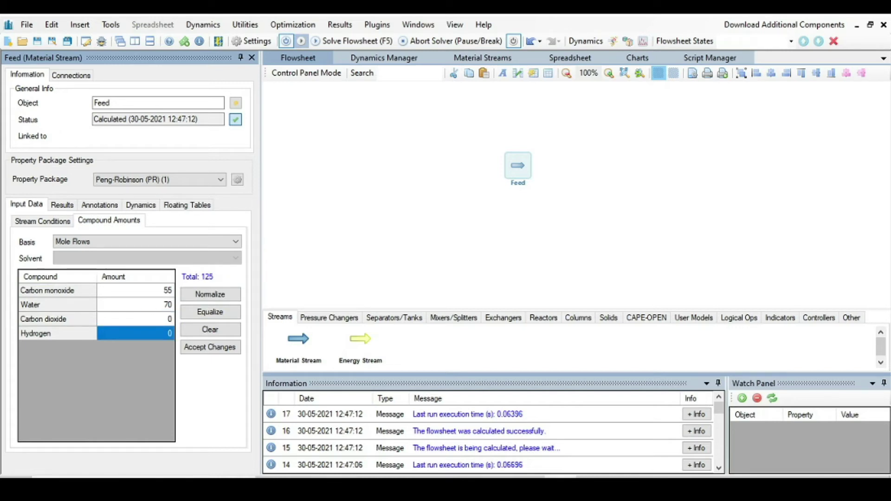
Step: Check the flow units on the PowerPoint problem statement slide, return to DWSIM and accept the Feed's compound amounts
left_click(464, 415)
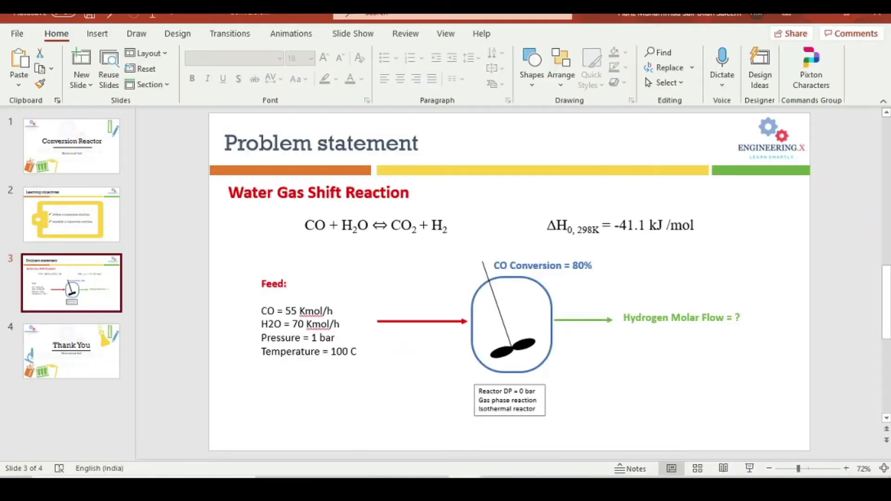
key("alt+Tab")
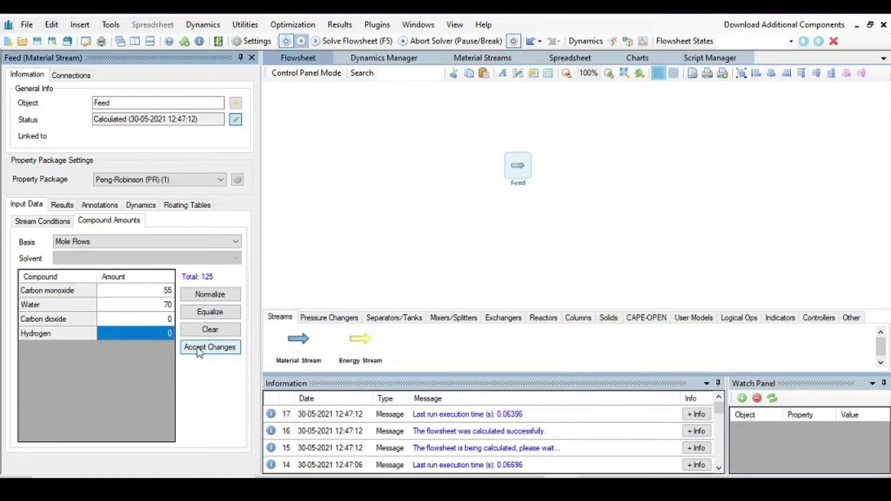
left_click(199, 352)
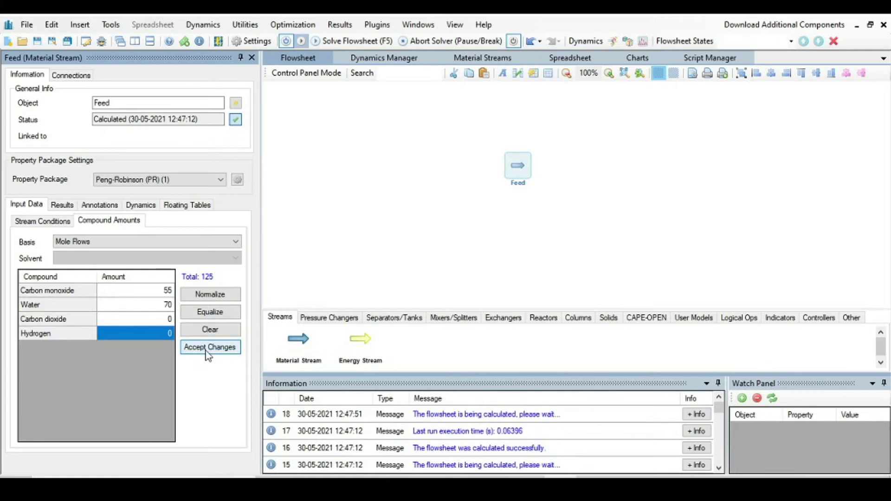
Step: Display the Feed's stream conditions and shift the Feed stream further left on the flowsheet to make room beside it
left_click(56, 222)
left_click(204, 276)
left_click(385, 229)
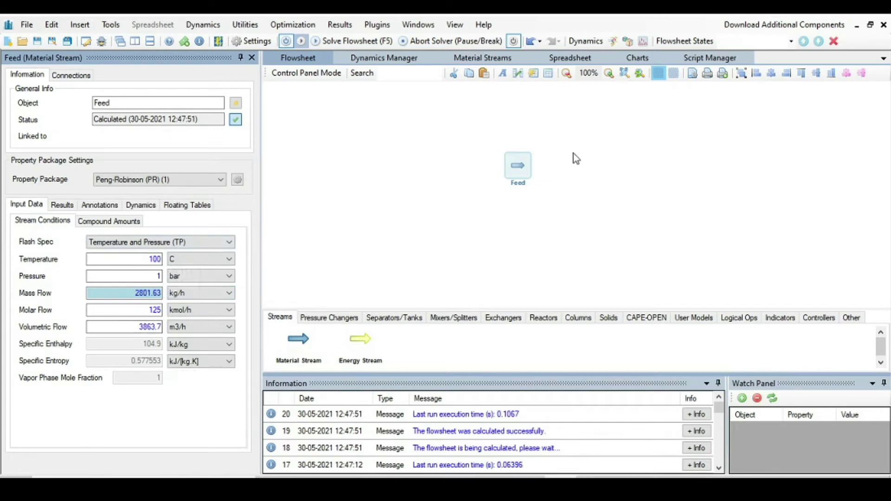
left_click_drag(512, 169, 397, 170)
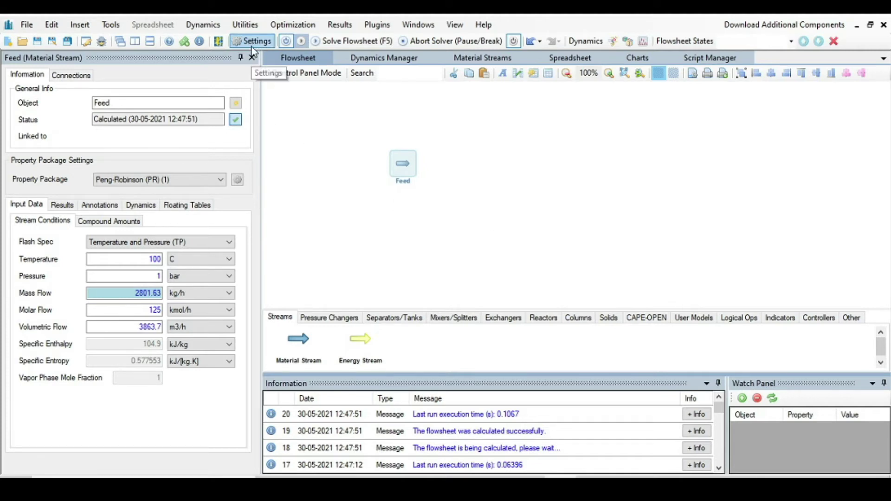
Step: Add a new conversion reaction in the simulation settings and include carbon monoxide, water, carbon dioxide and hydrogen
left_click(251, 44)
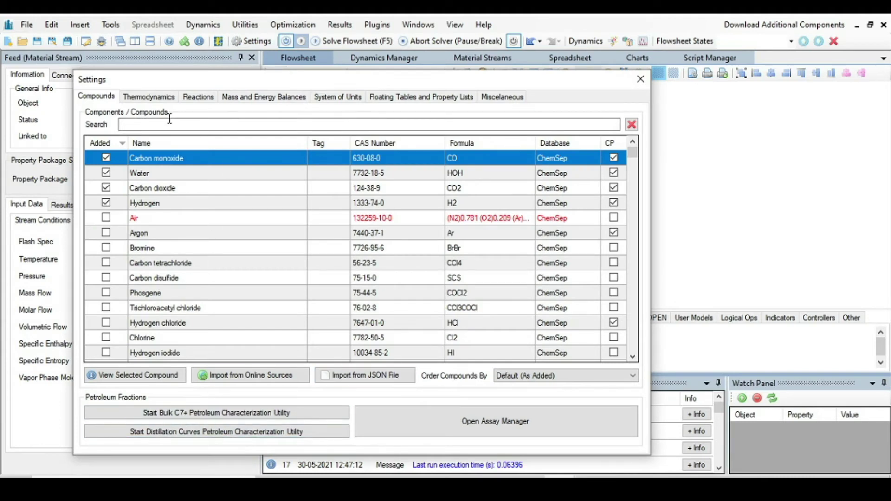
left_click(196, 100)
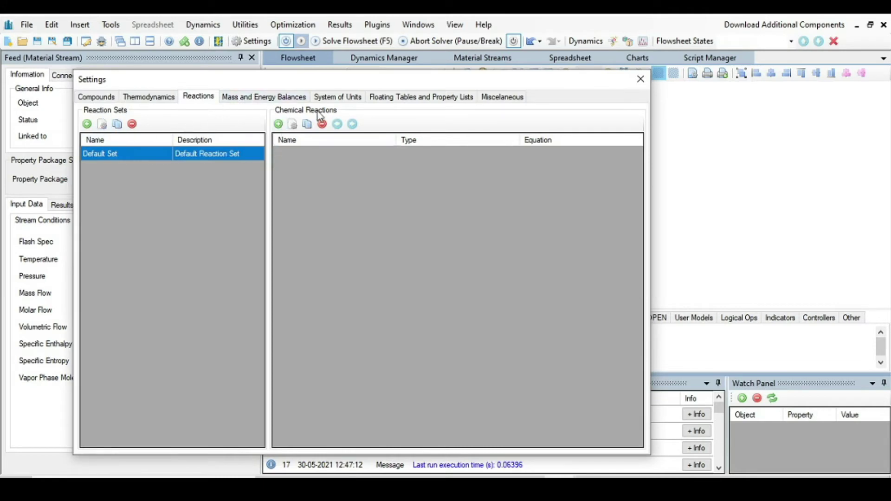
left_click(279, 125)
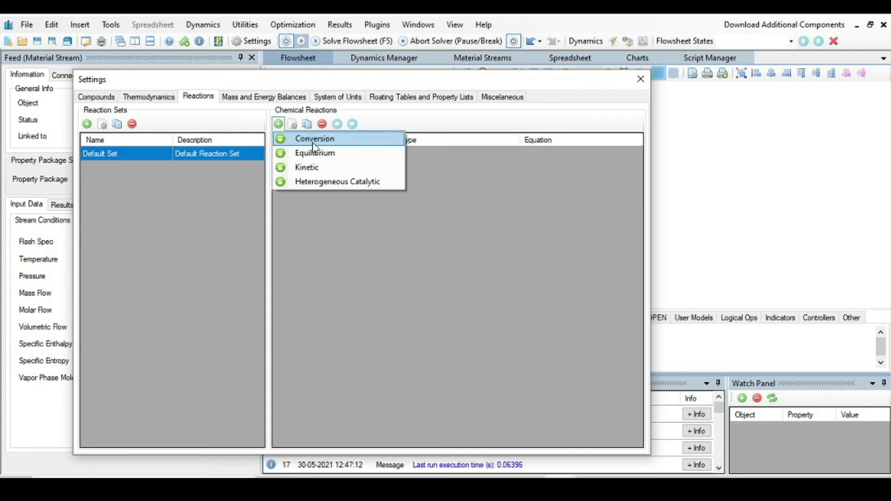
left_click(313, 143)
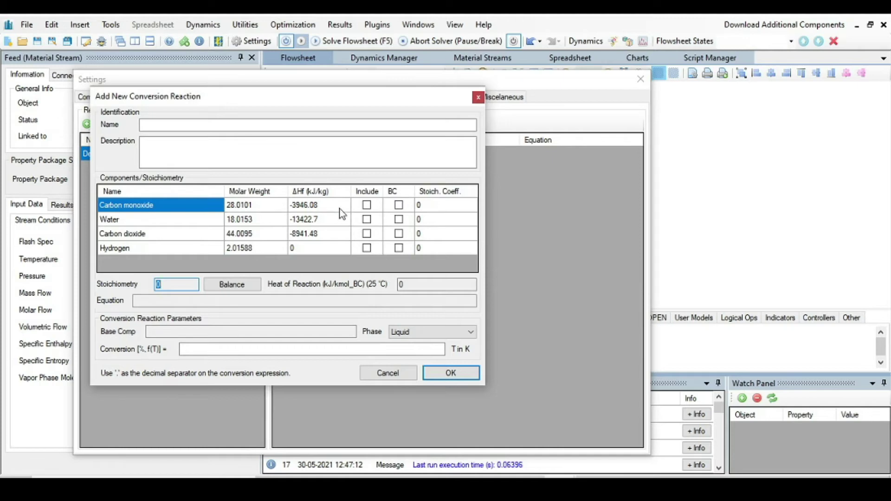
left_click(367, 205)
left_click(367, 219)
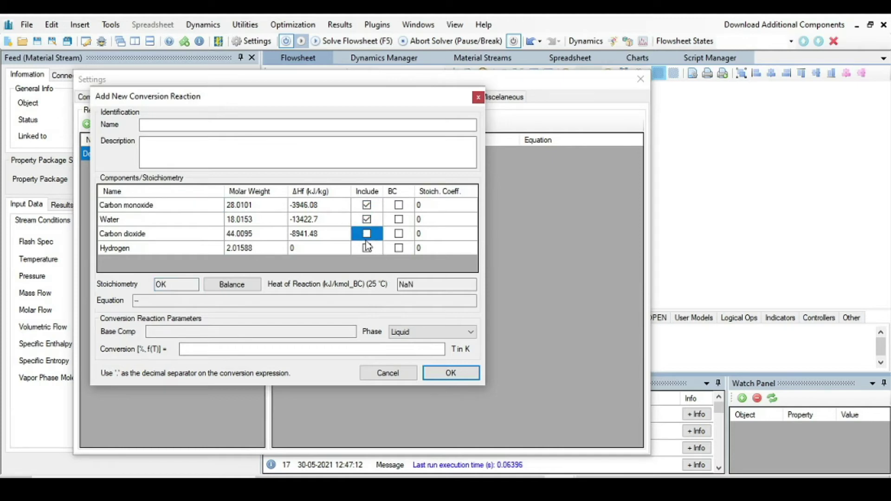
left_click(367, 233)
left_click(367, 249)
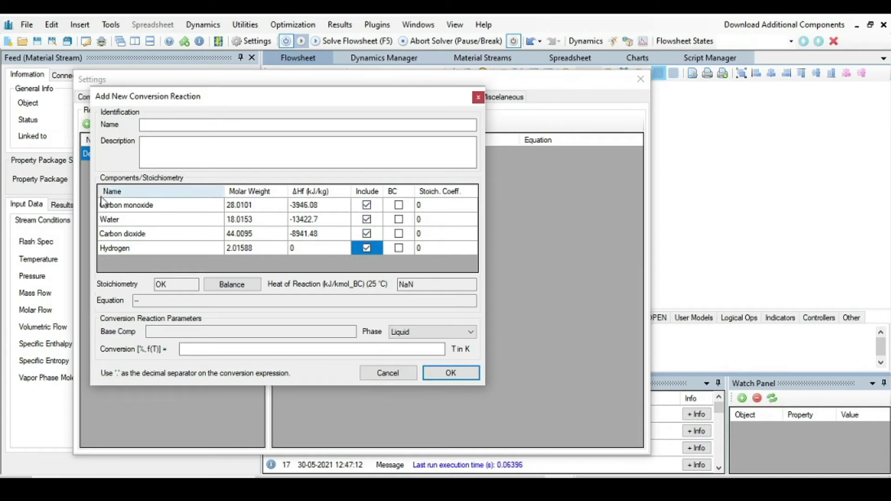
Step: Make carbon monoxide the base component and set stoichiometric coefficients of -1 for carbon monoxide and water, 1 for carbon dioxide and hydrogen
left_click(400, 206)
left_click(432, 209)
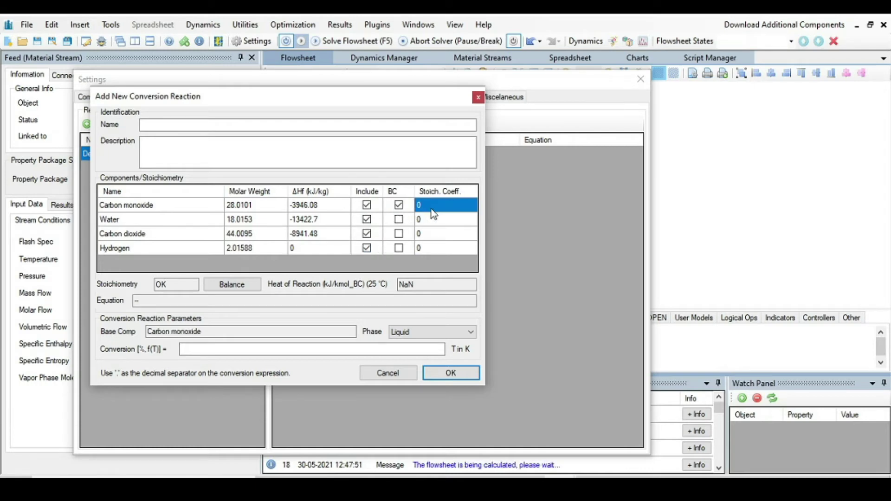
type("-1")
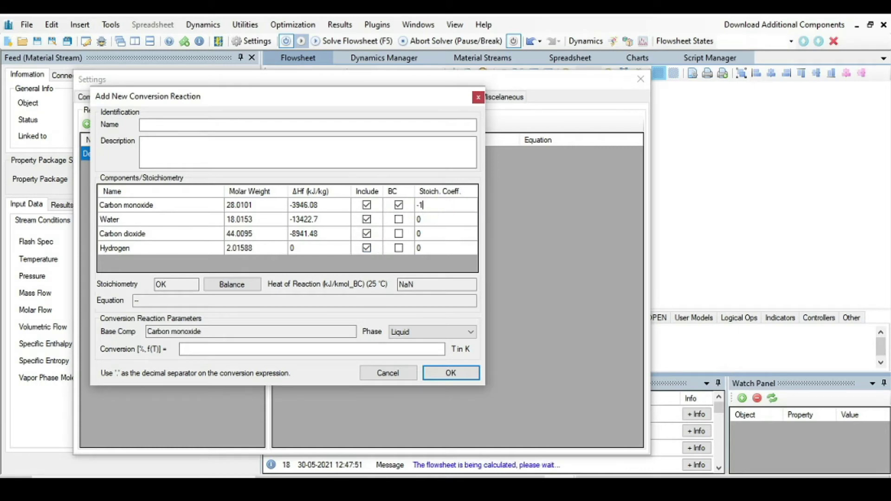
key("Return")
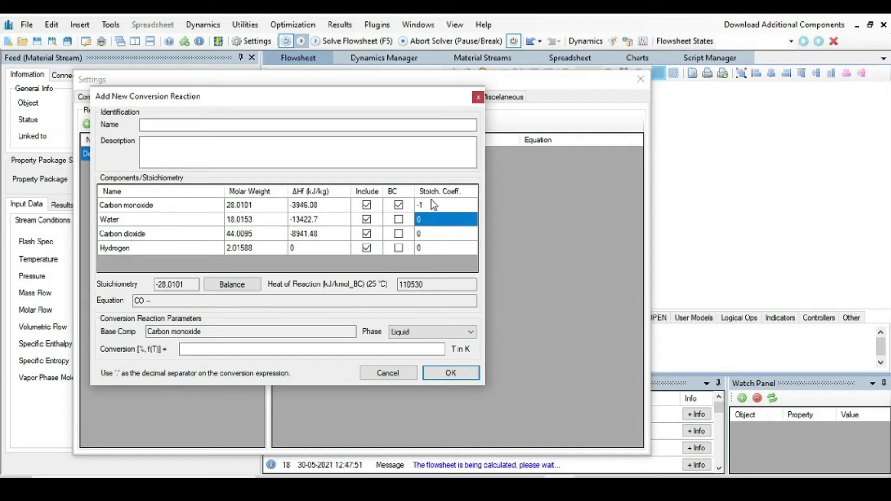
type("-")
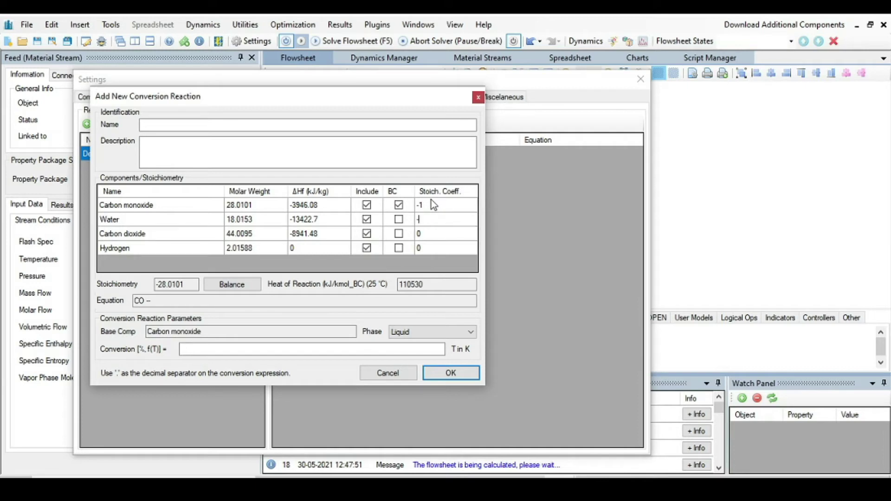
type("1")
key("Return")
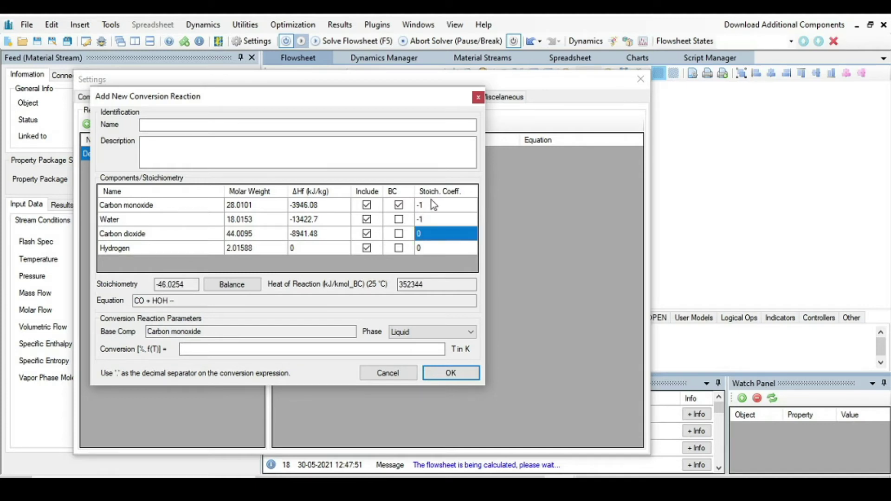
type("1")
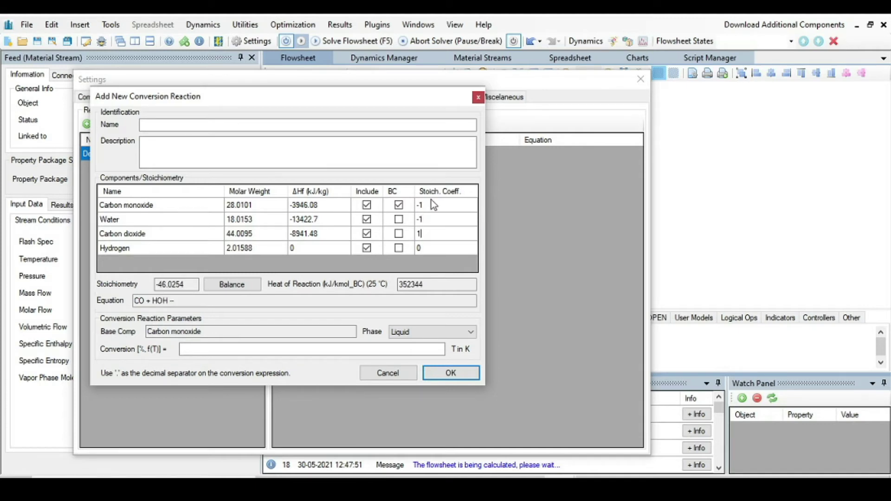
key("Return")
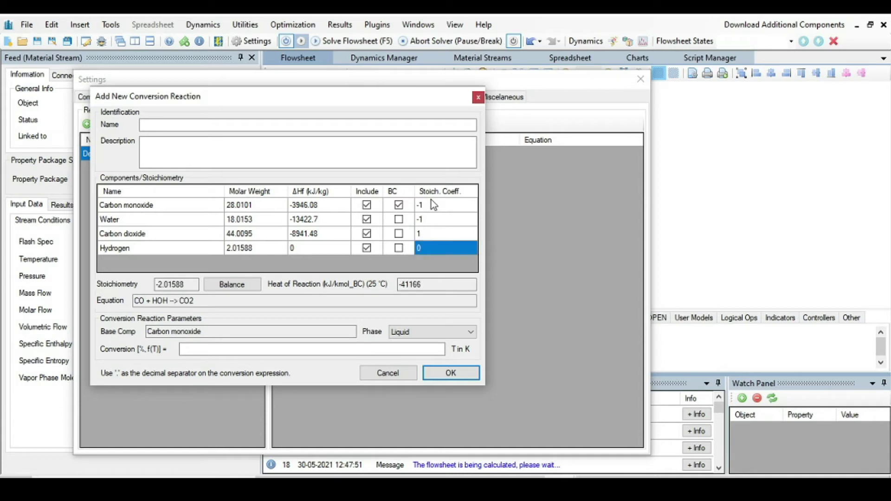
type("1")
key("Return")
Step: Check the reaction equation and heat of reaction on the PowerPoint problem statement slide, and return to the conversion reaction dialog in DWSIM
key("alt+Tab")
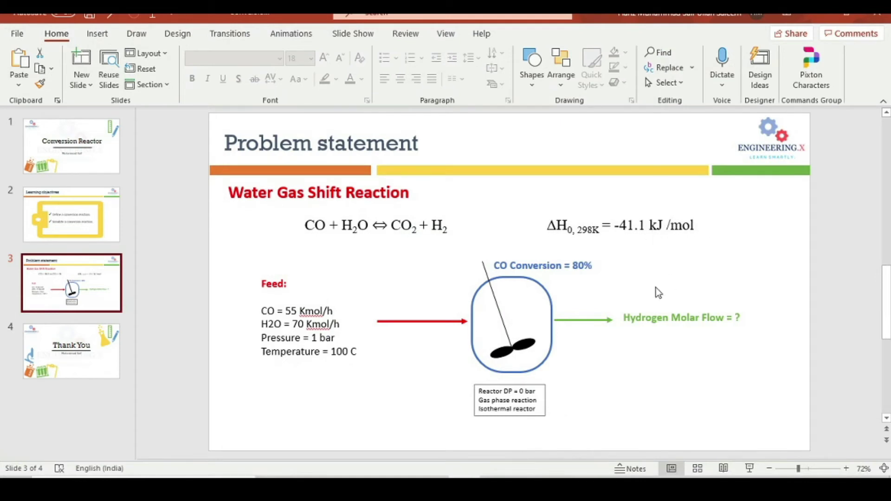
mouse_move(547, 453)
left_click(564, 439)
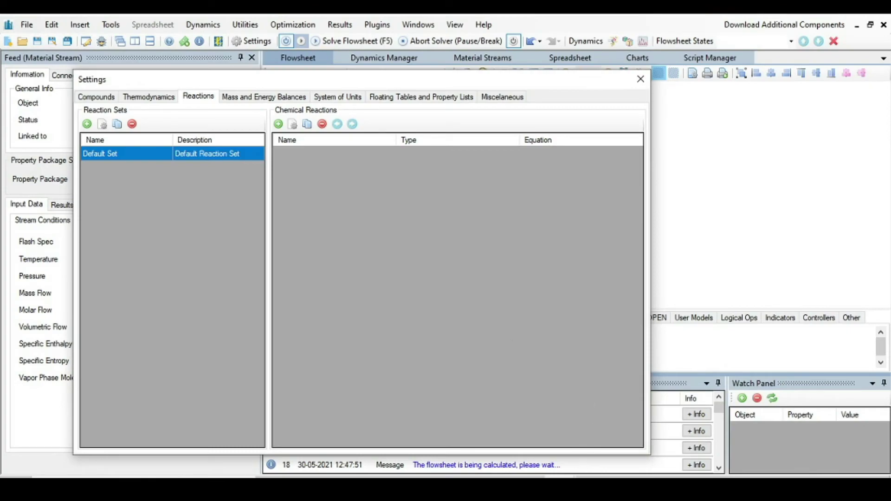
mouse_move(562, 487)
left_click(692, 448)
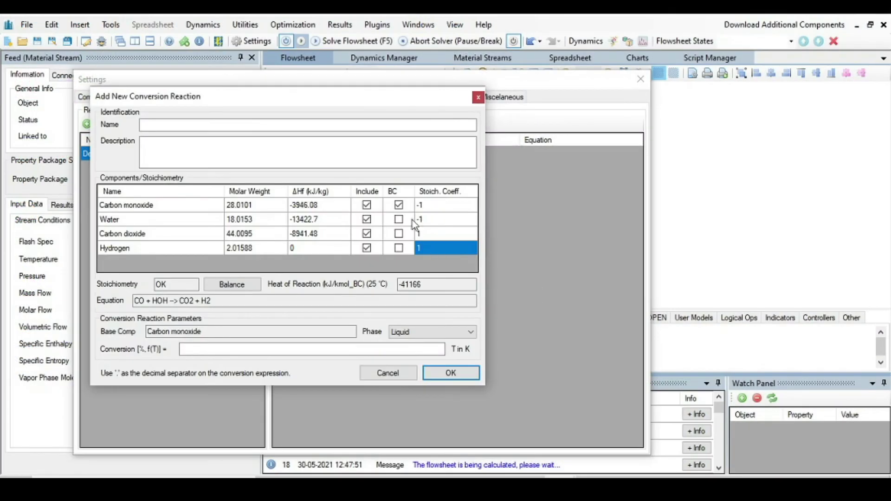
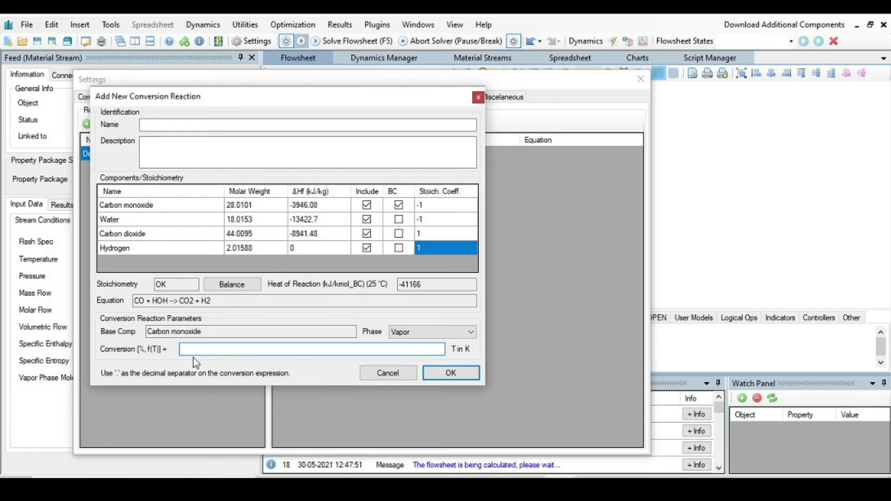
Step: Try the temperature-dependent expression 0.29+0.1(T) for the reaction's conversion and clear it again
type("80")
key("BackSpace")
key("BackSpace")
type("0.29+0.1(T)")
key("BackSpace")
key("BackSpace")
key("BackSpace")
key("BackSpace")
key("BackSpace")
key("BackSpace")
key("BackSpace")
key("BackSpace")
key("BackSpace")
key("BackSpace")
key("BackSpace")
Step: Set the reaction's conversion to 80 %, accept the new conversion reaction and close the settings
type("80")
left_click(449, 374)
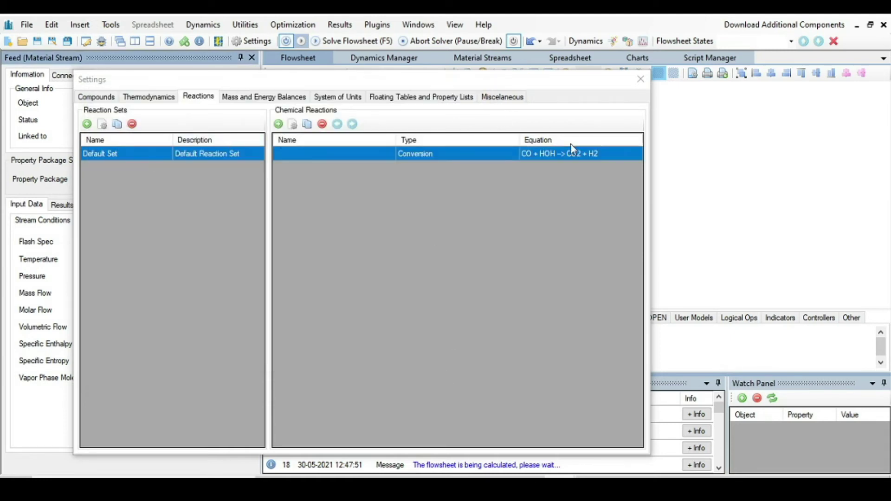
left_click(641, 79)
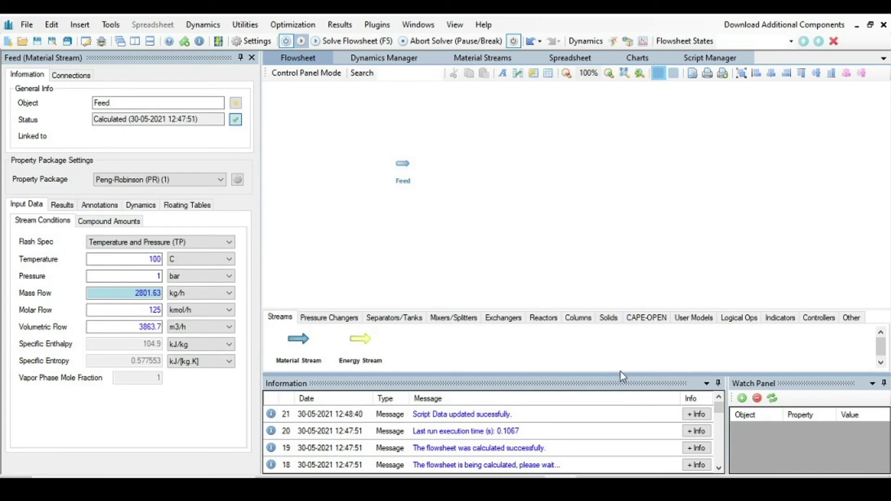
Step: Enlarge the flowsheet area and place a Conversion Reactor beside the Feed stream
left_click_drag(620, 372, 616, 411)
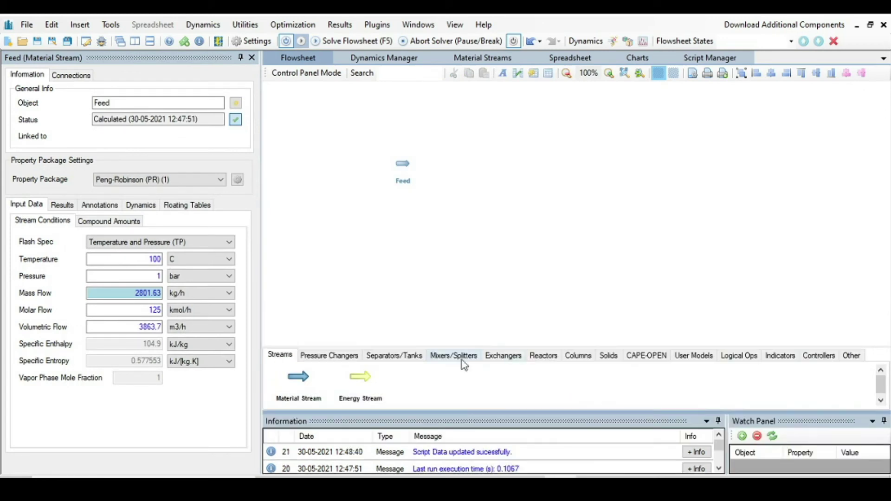
left_click(543, 356)
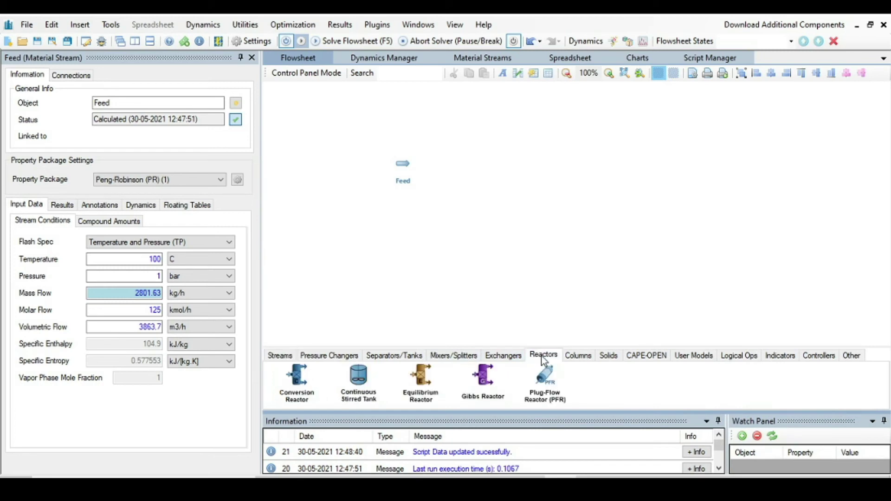
left_click_drag(302, 381, 463, 161)
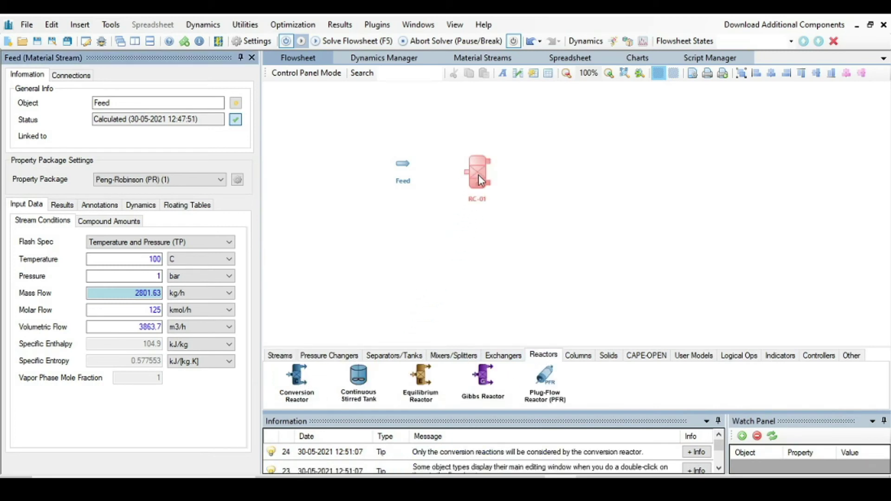
Step: Connect the Feed stream as the conversion reactor's inlet stream
left_click(481, 167)
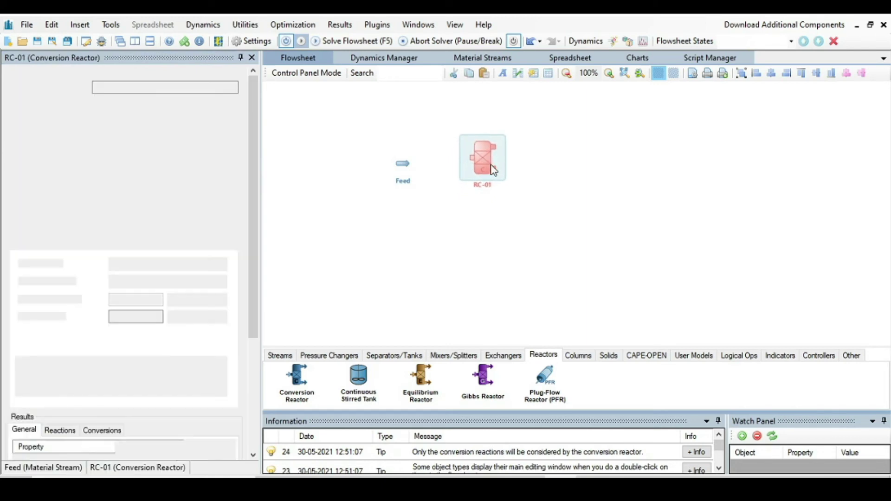
left_click(198, 160)
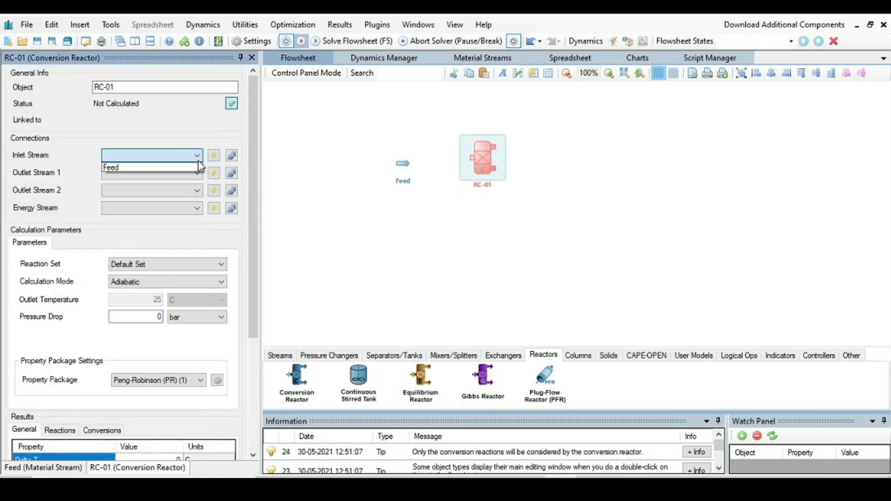
left_click(161, 168)
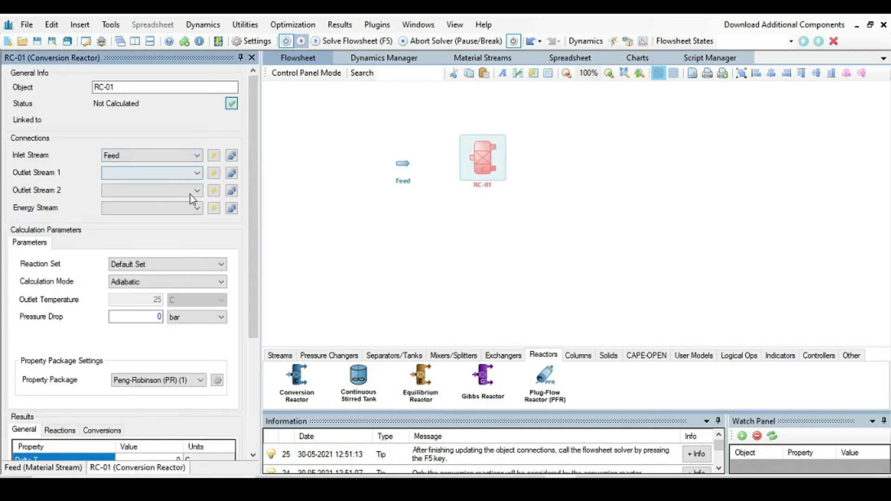
Step: Create and connect two new outlet material streams and a new energy stream for the conversion reactor
left_click(214, 173)
left_click(214, 191)
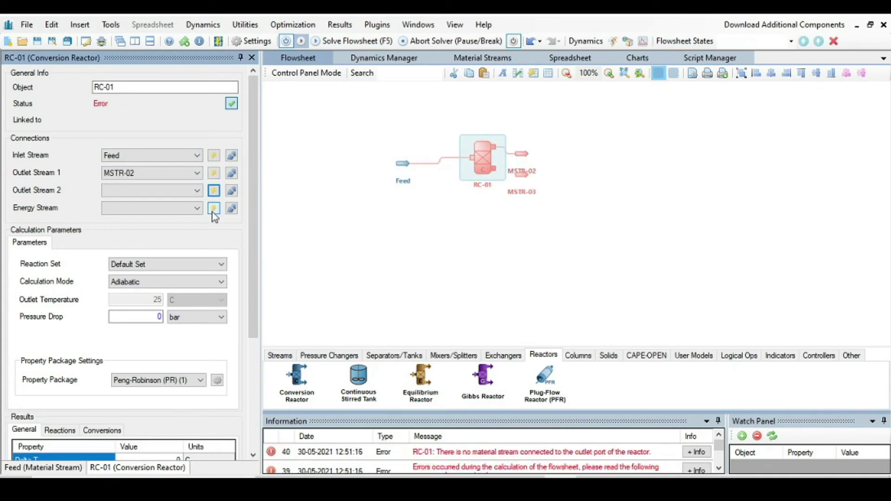
left_click(213, 209)
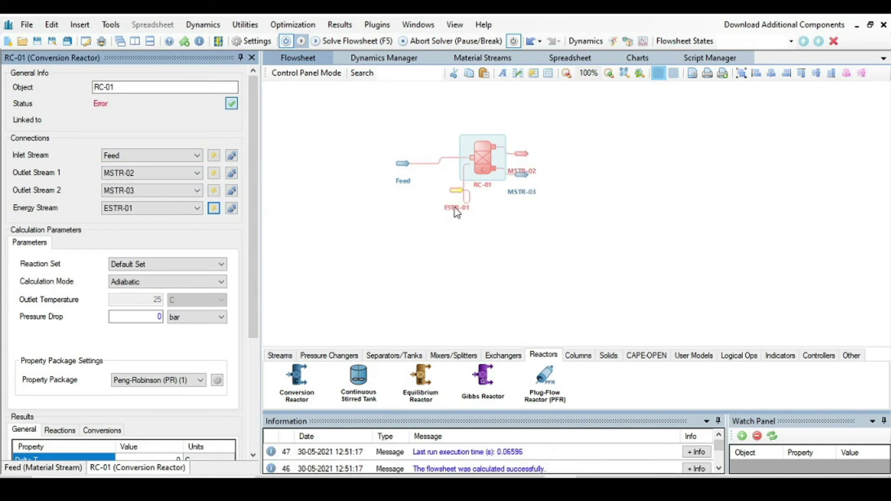
Step: Move the energy stream below the reactor, away from its connections, and try to rename it Energy
left_click_drag(455, 195, 432, 228)
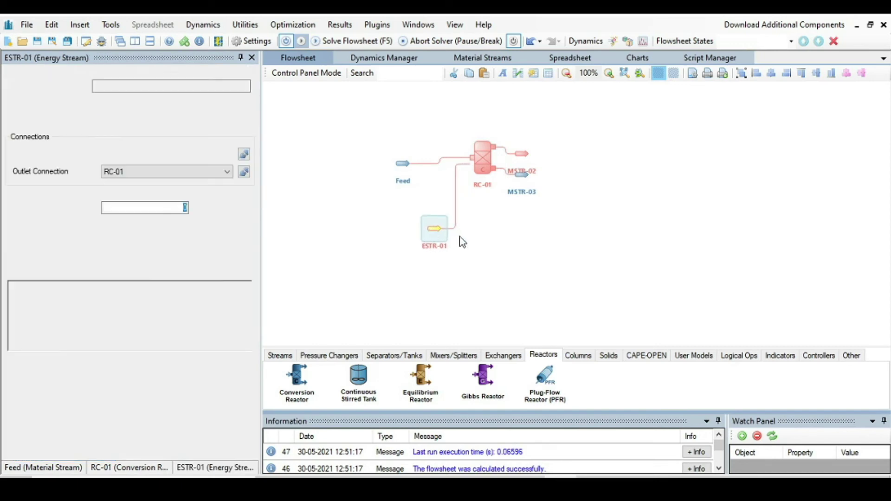
left_click_drag(121, 86, 88, 86)
type("Energy")
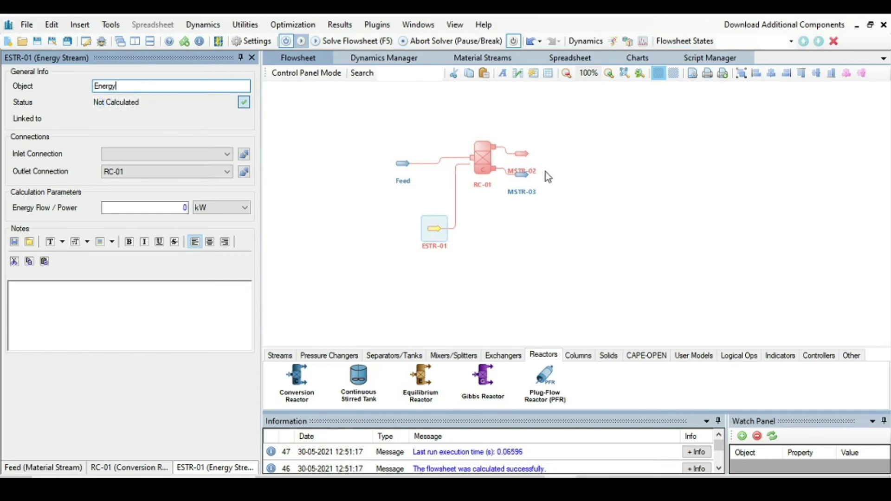
Step: Rename the reactor's upper outlet stream MSTR-02 as Vap-pro
left_click(522, 154)
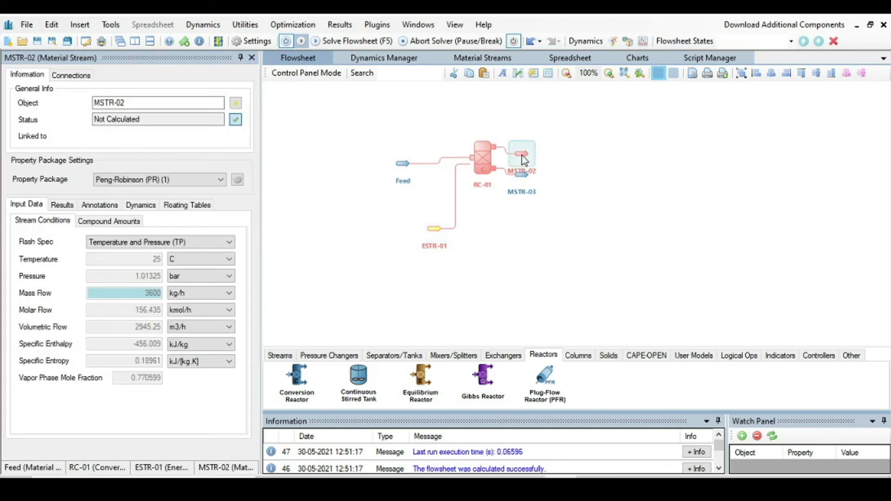
double_click(98, 103)
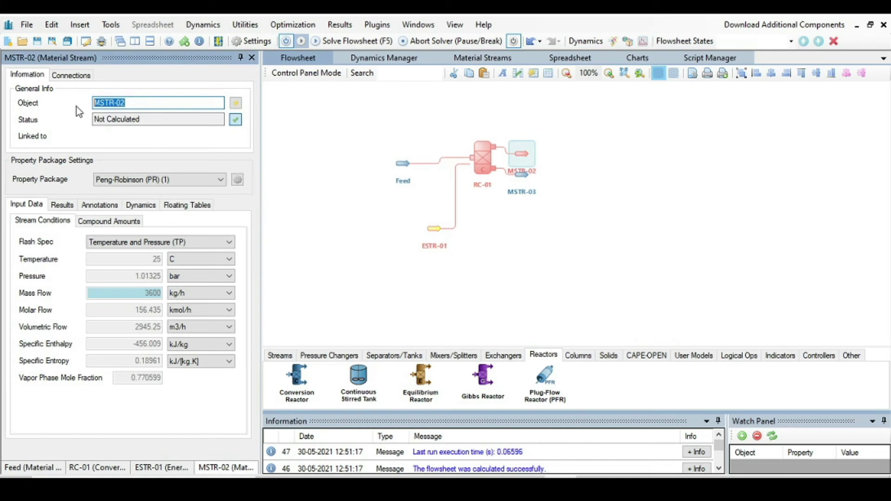
type("Vap")
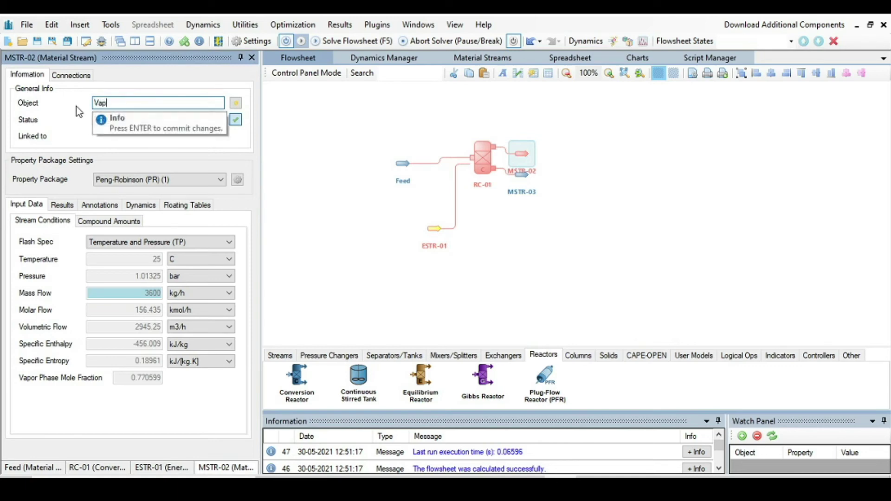
type("-pro")
key("Return")
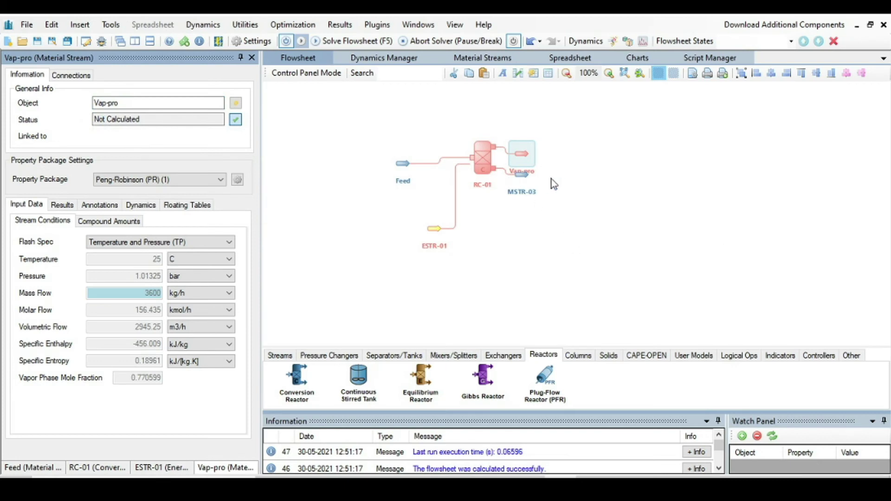
Step: Rename the lower outlet stream MSTR-03 as Liq-Pro and space the two product streams apart on the flowsheet
left_click(522, 181)
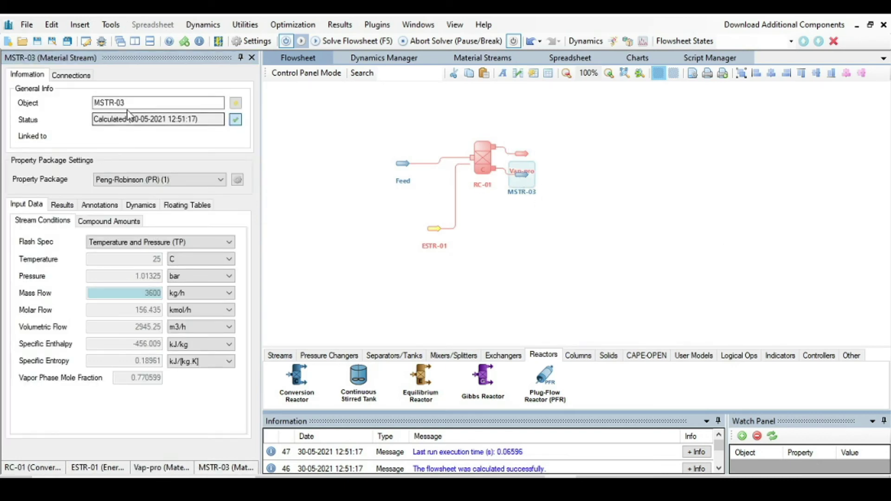
left_click_drag(125, 103, 82, 103)
type("Liq-Pro")
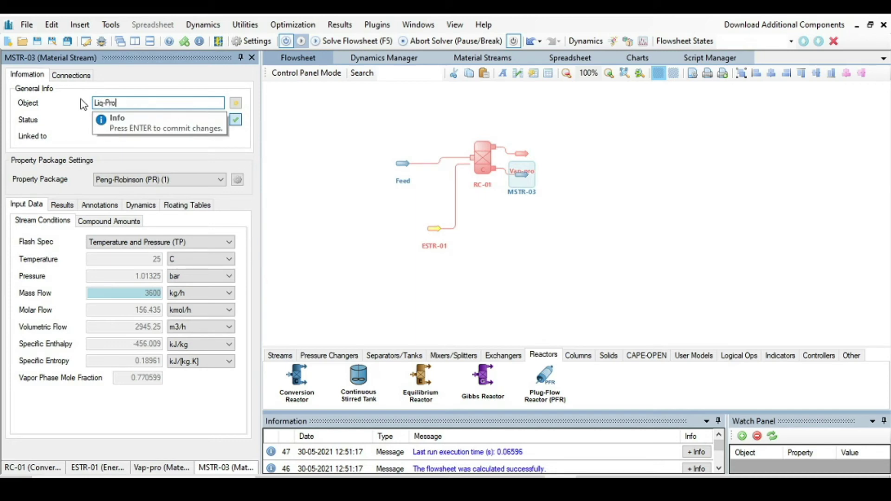
key("Return")
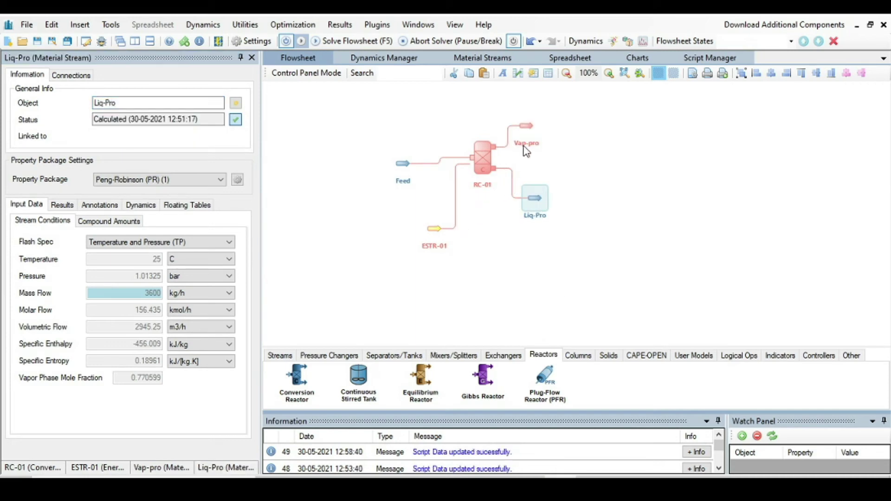
left_click_drag(529, 130, 535, 126)
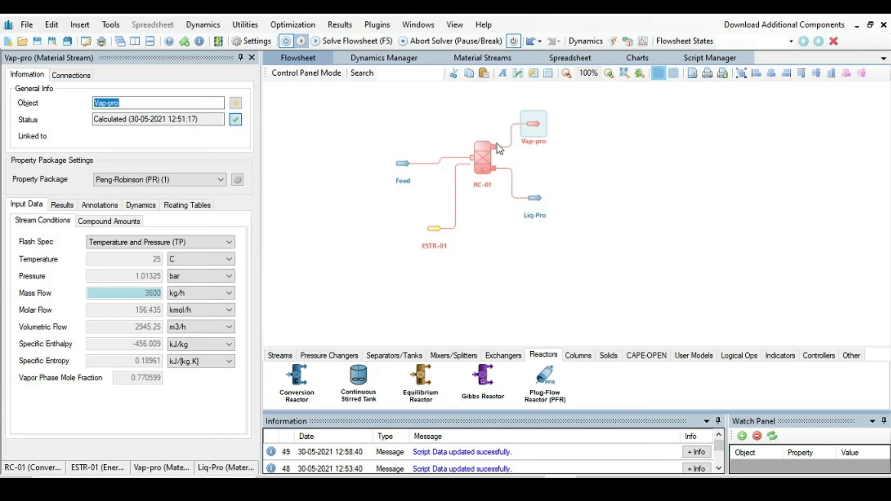
Step: Set the conversion reactor's calculation mode to Isothermic and solve the flowsheet
left_click(484, 164)
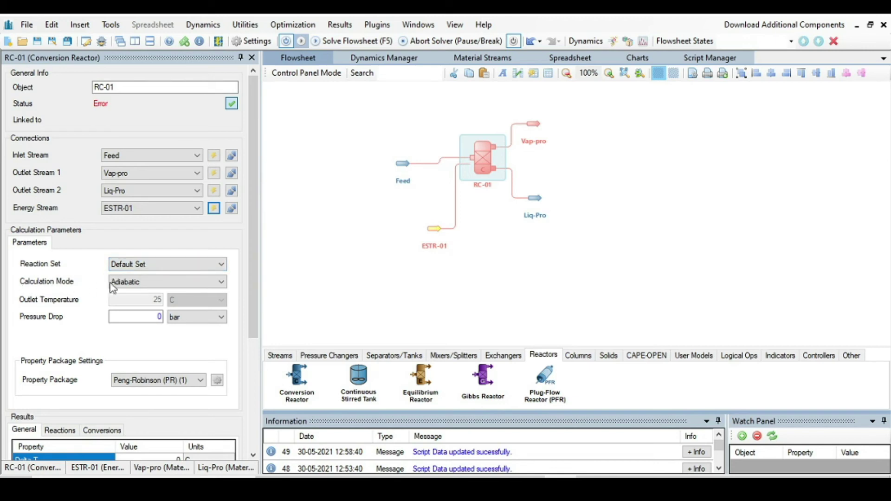
left_click(152, 284)
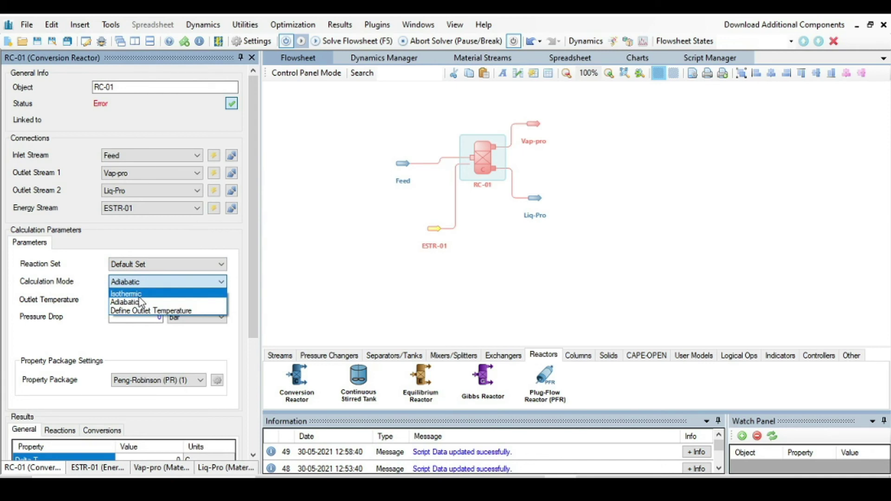
left_click(135, 295)
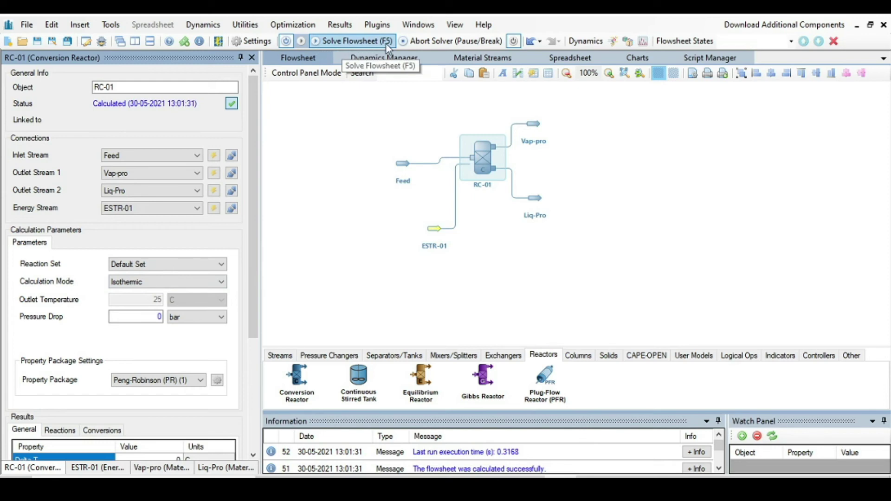
left_click(340, 42)
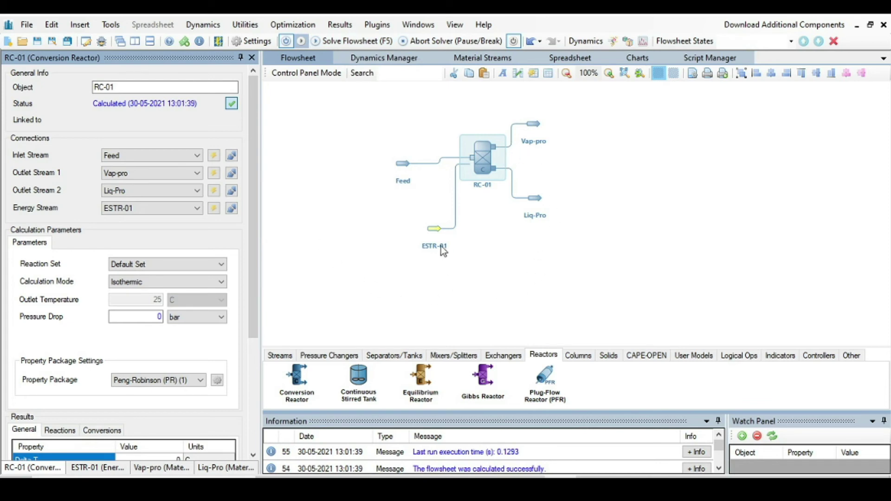
Step: Review the conversion reactor's general results, reaction conversion and the conversion of each compound
mouse_move(476, 176)
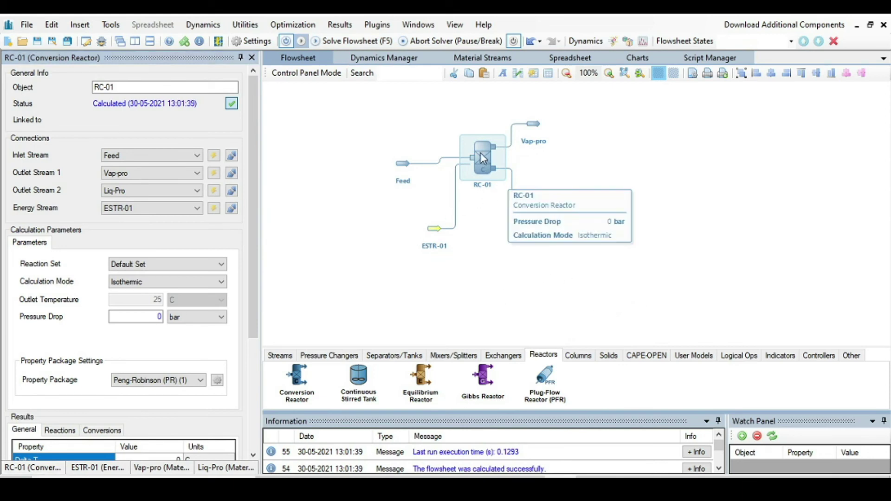
scroll(163, 339, "down", 3)
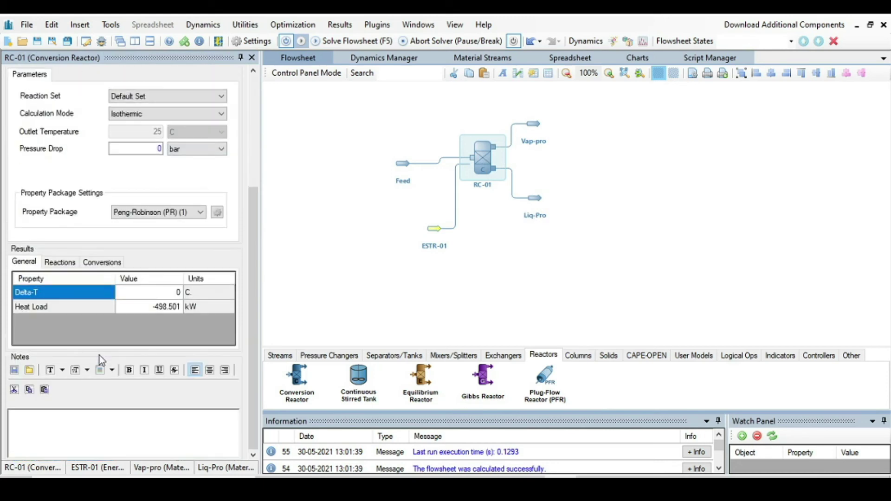
left_click(60, 264)
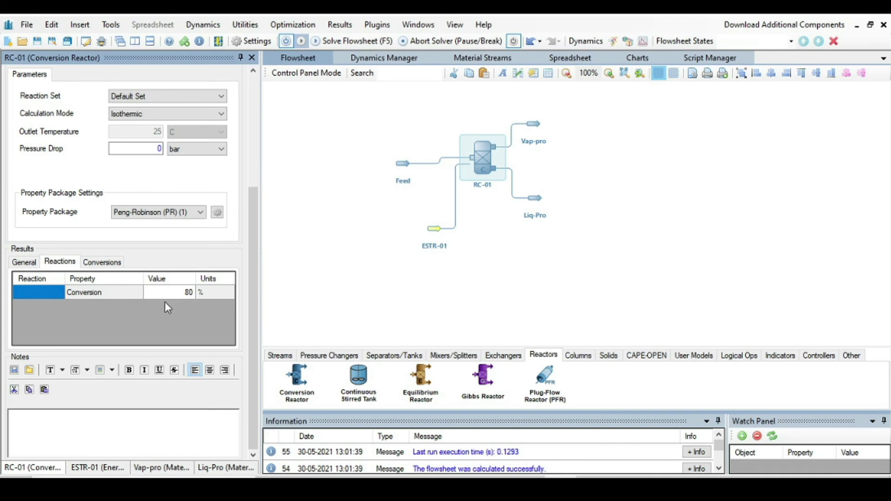
left_click(102, 265)
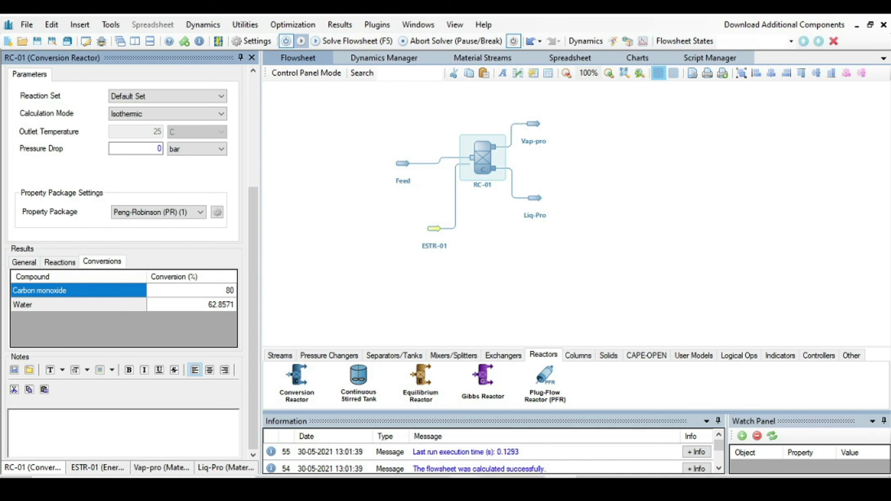
key("alt+Tab")
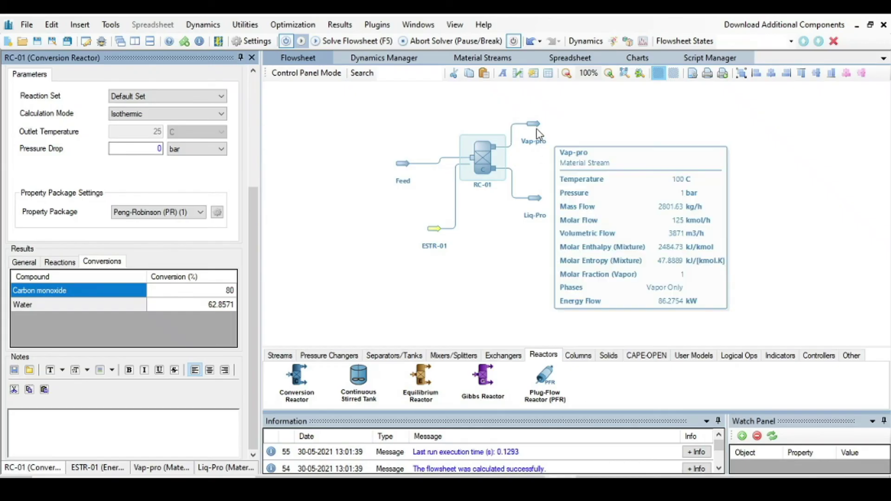
Step: Check the stream conditions of Vap-pro and Liq-Pro, and the compound amounts in Liq-Pro
left_click(536, 130)
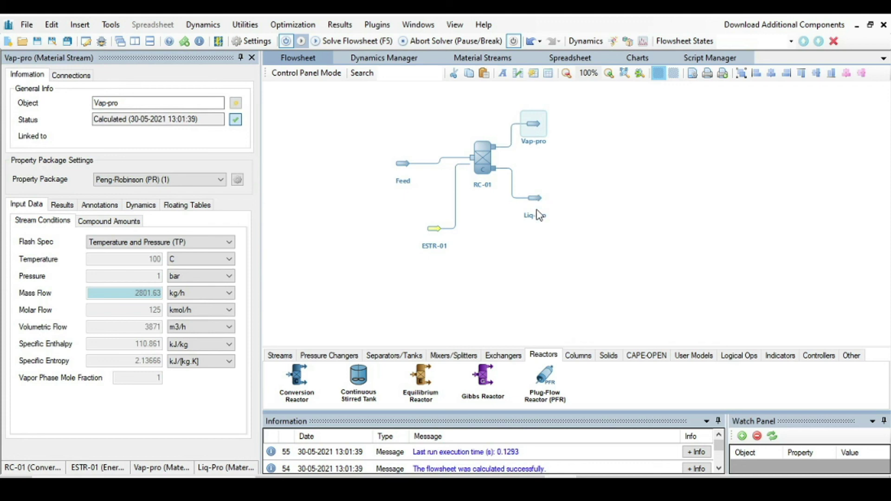
mouse_move(535, 201)
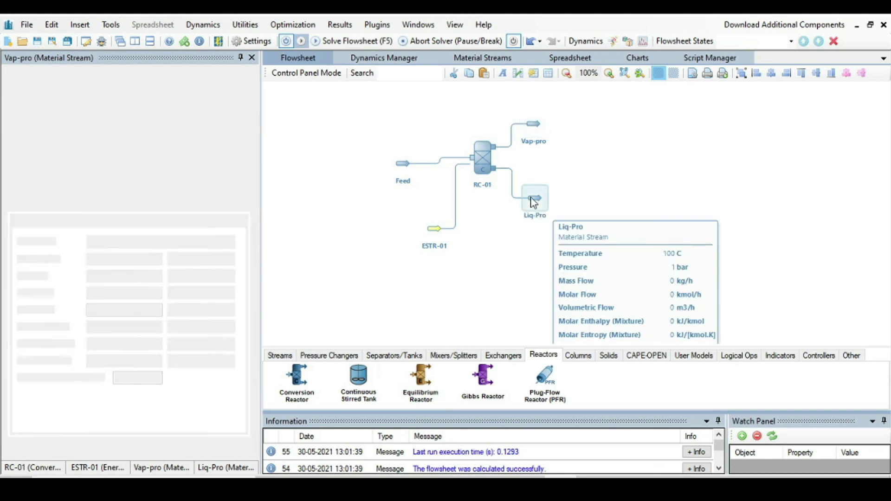
left_click(534, 203)
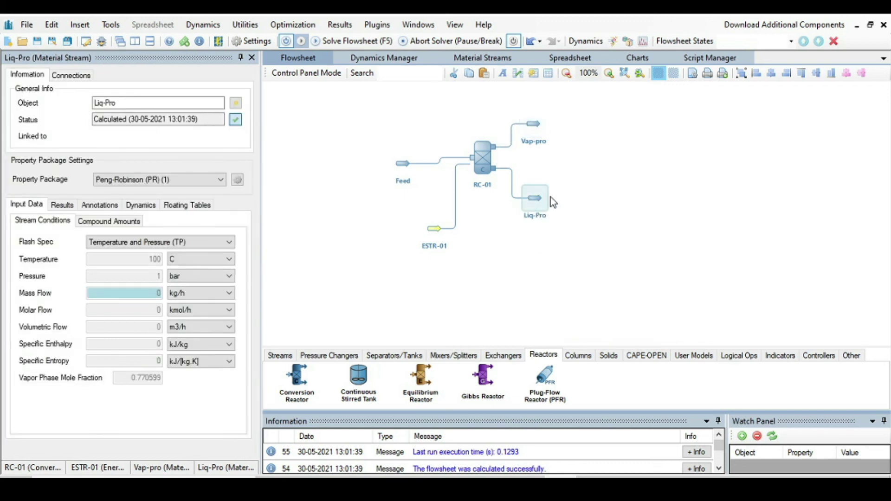
left_click(90, 224)
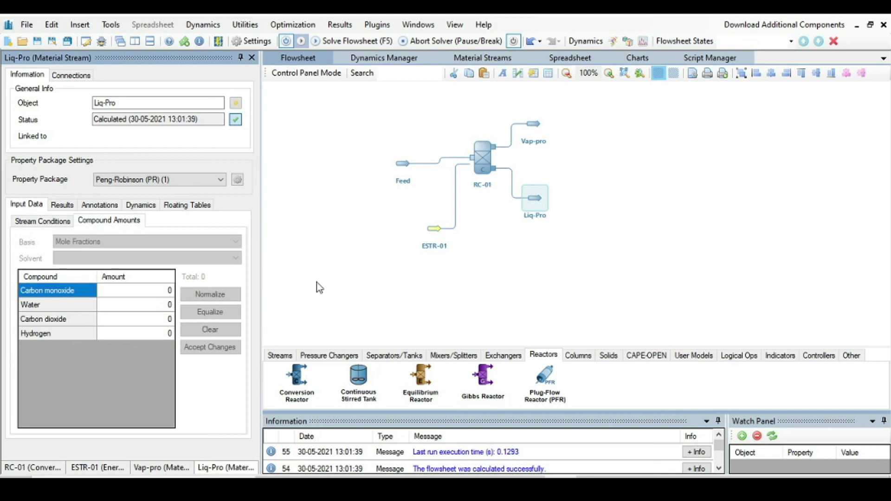
Step: View the calculated compound amounts of the Vap-pro stream on a Mole Flows basis
mouse_move(499, 161)
left_click(535, 125)
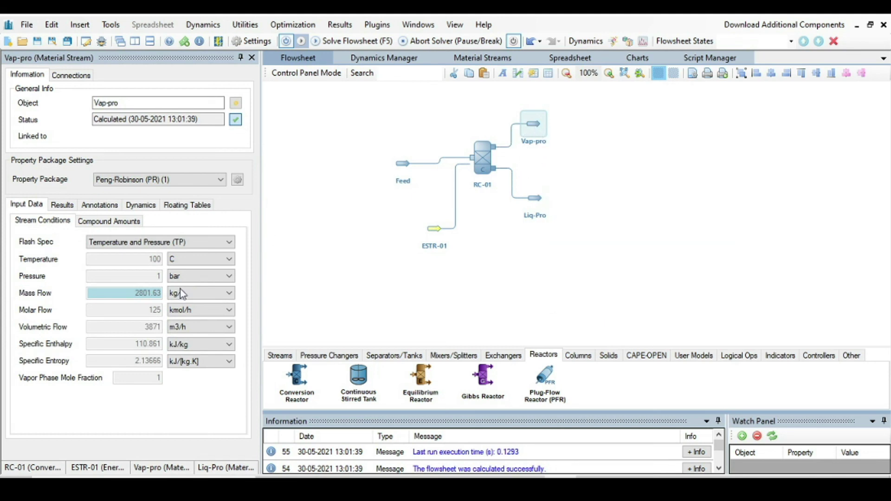
left_click(61, 207)
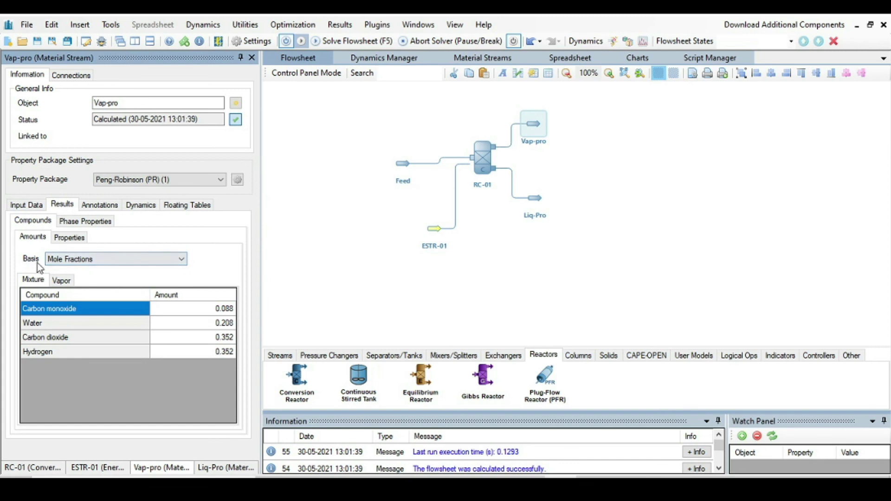
left_click(183, 263)
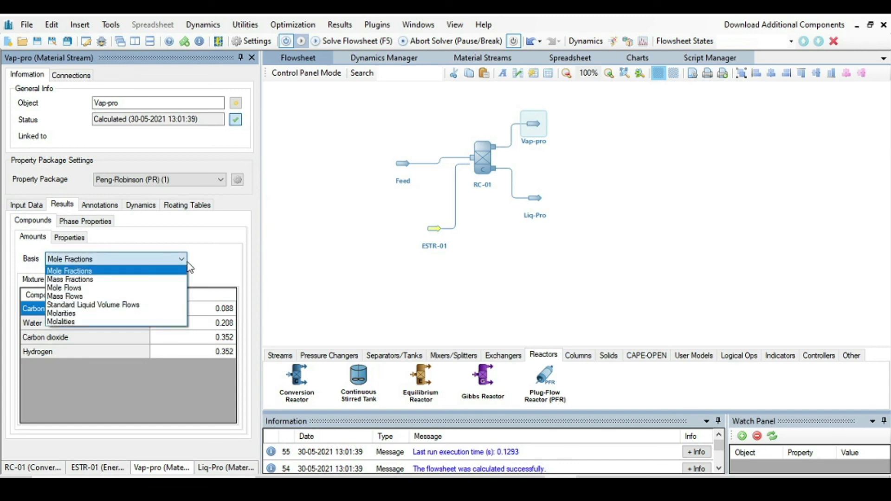
left_click(89, 289)
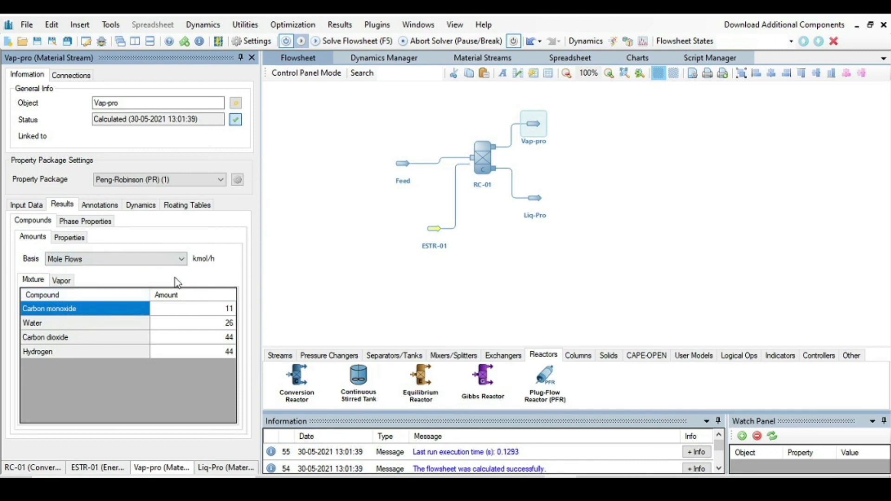